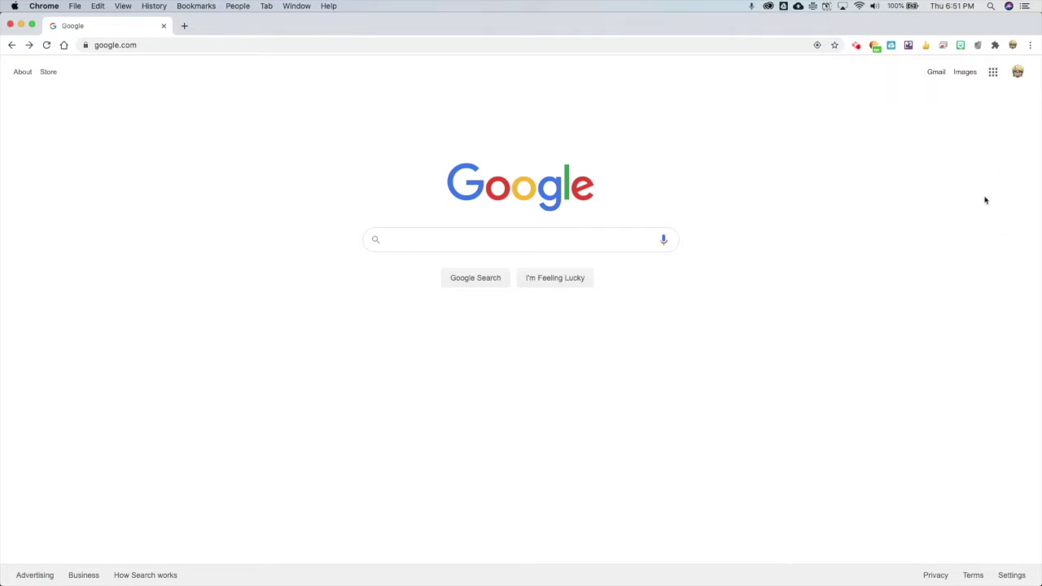
Step: Open Google Meet from the Google apps and start a new meeting with the nickname left blank
{"action": "left_click", "coordinate": [994, 73]}
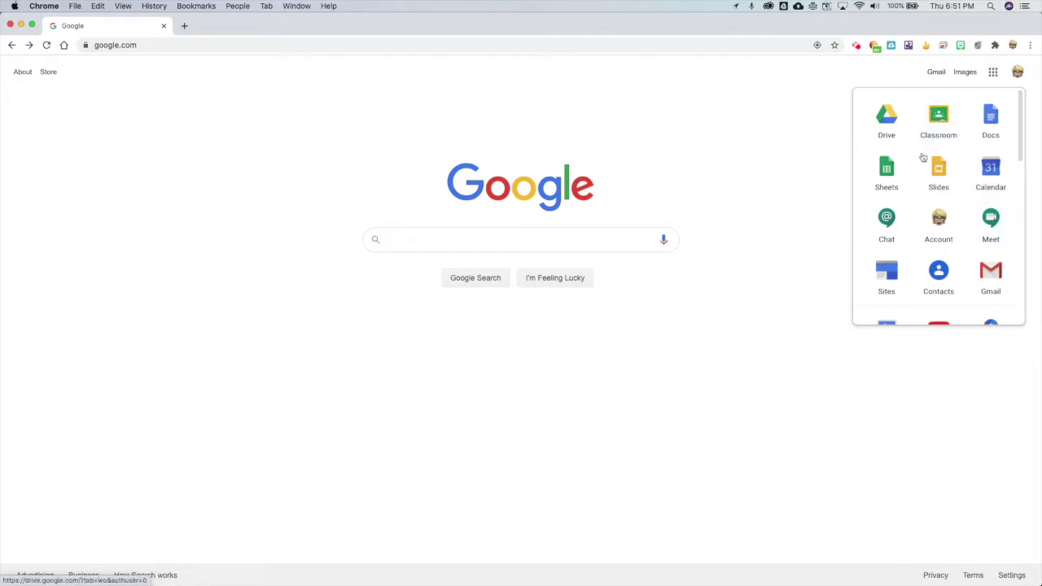
{"action": "scroll", "coordinate": [960, 160], "scroll_direction": "down", "scroll_amount": 10}
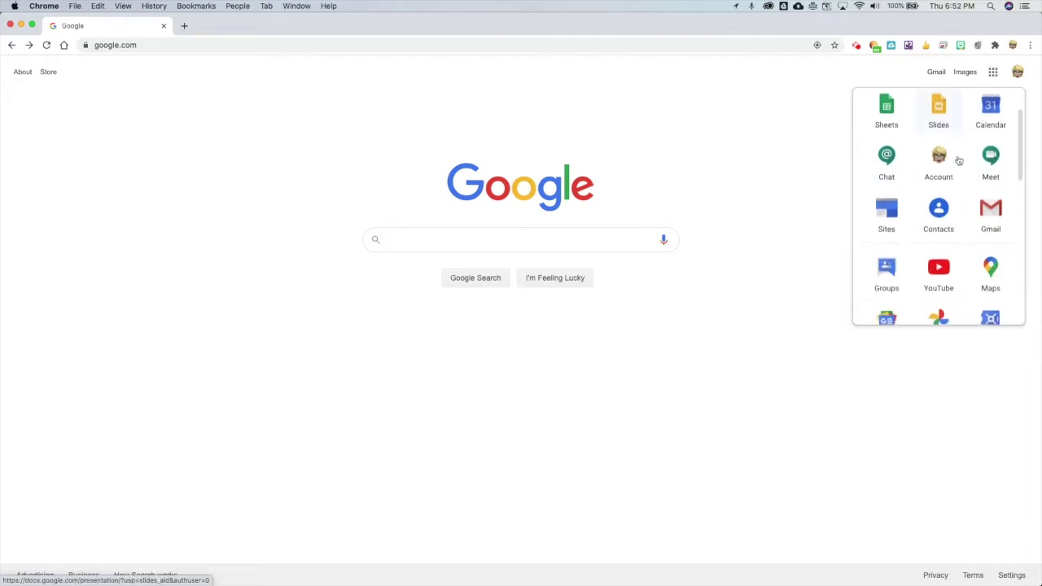
{"action": "scroll", "coordinate": [960, 161], "scroll_direction": "down", "scroll_amount": 4}
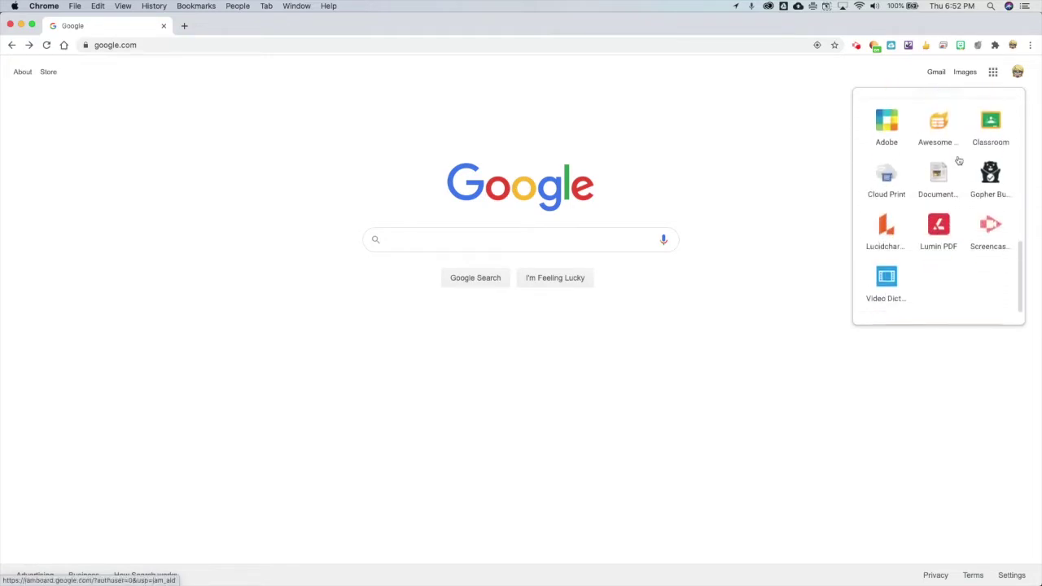
{"action": "scroll", "coordinate": [959, 160], "scroll_direction": "up", "scroll_amount": 8}
{"action": "scroll", "coordinate": [960, 160], "scroll_direction": "up", "scroll_amount": 5}
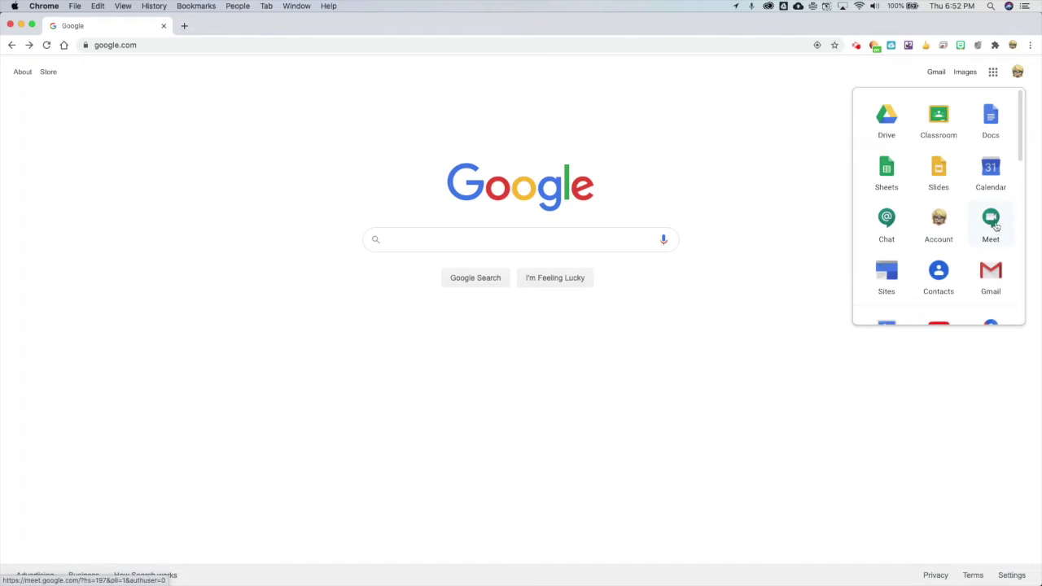
{"action": "left_click", "coordinate": [991, 220]}
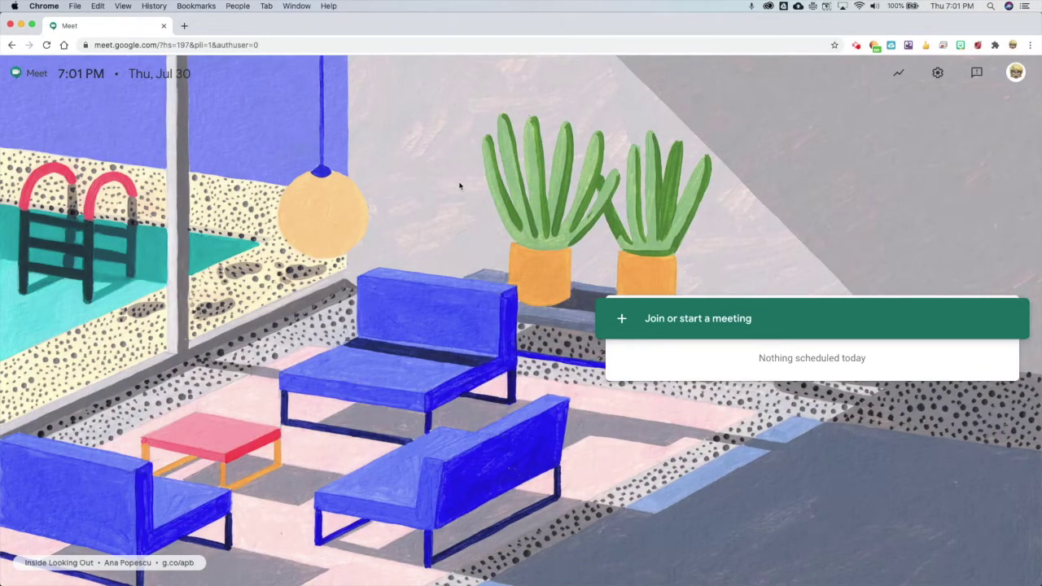
{"action": "left_click", "coordinate": [687, 320]}
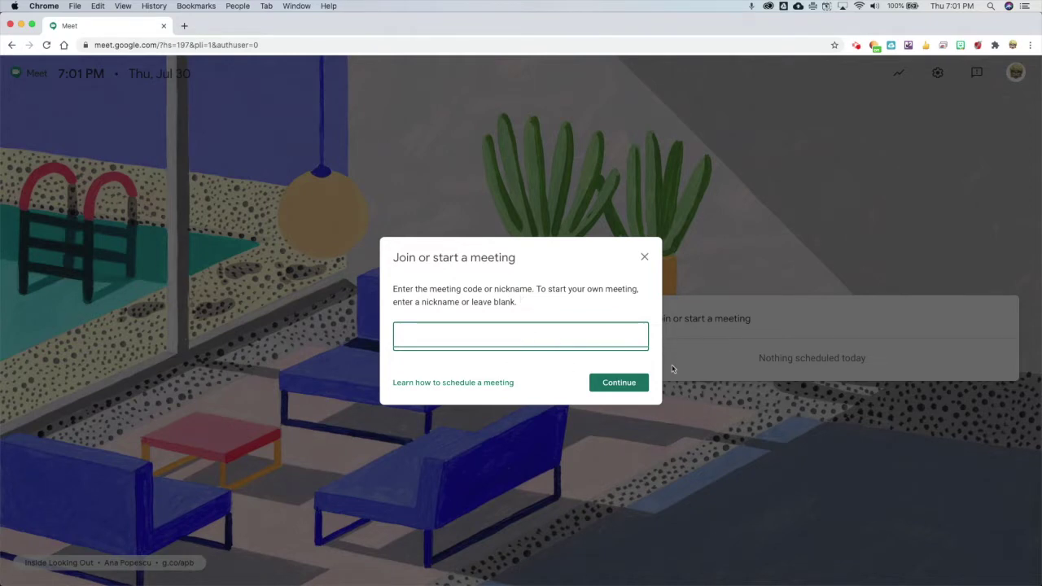
{"action": "left_click", "coordinate": [619, 383]}
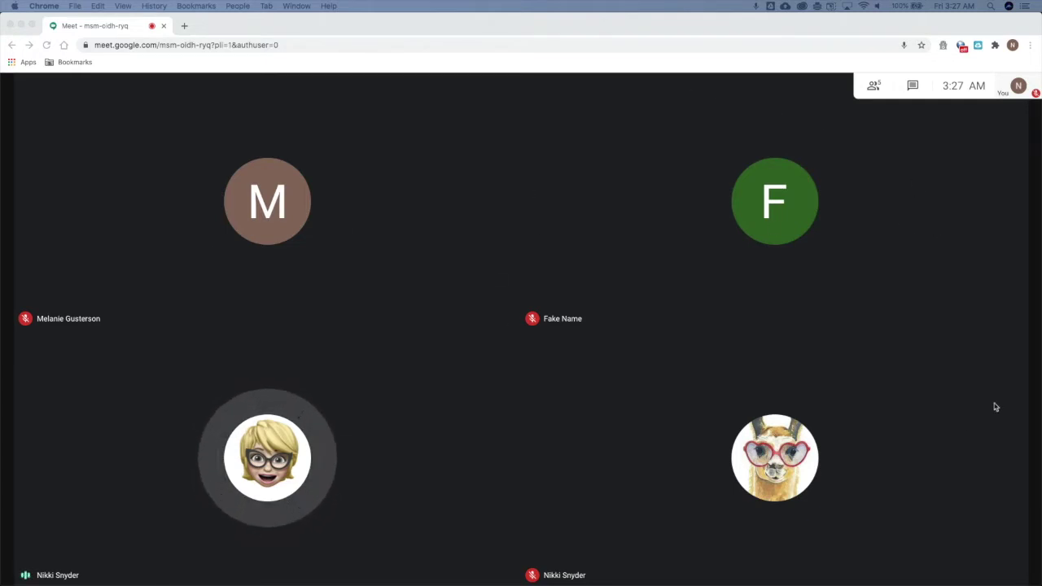
Step: Look over the meeting's participant list and its chat
{"action": "left_click", "coordinate": [877, 89]}
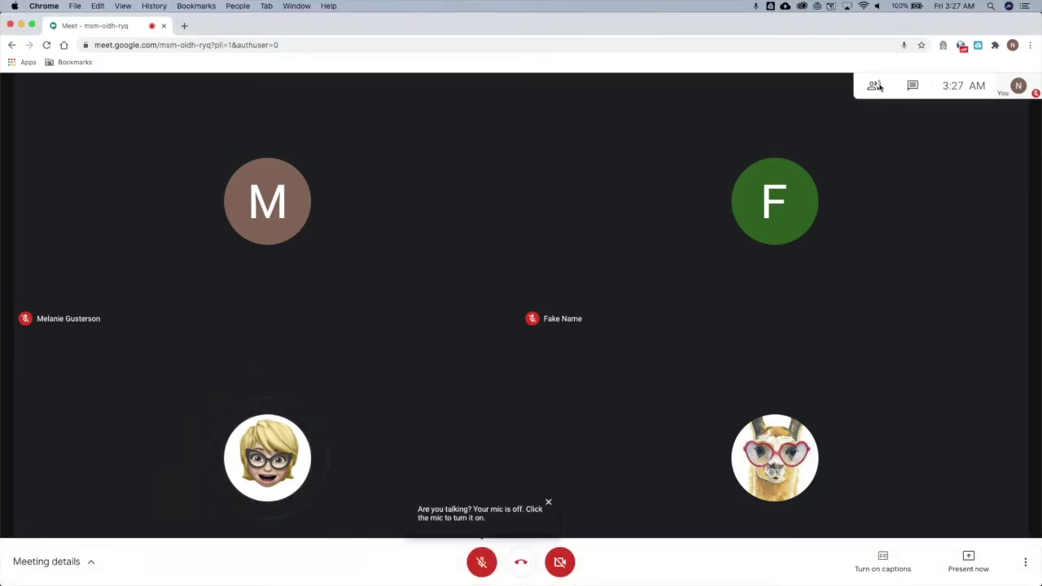
{"action": "left_click", "coordinate": [877, 89]}
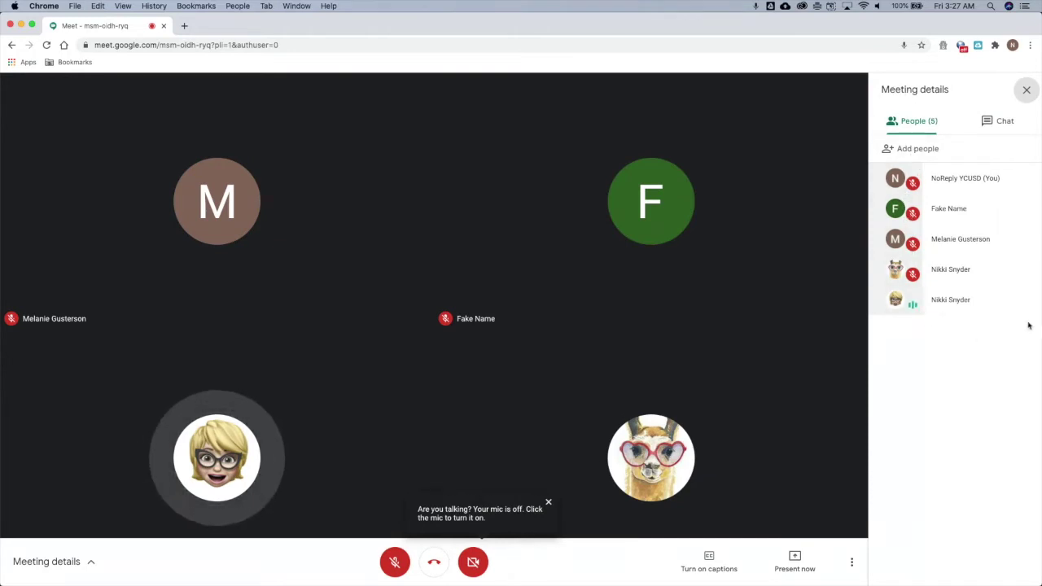
{"action": "left_click", "coordinate": [995, 122]}
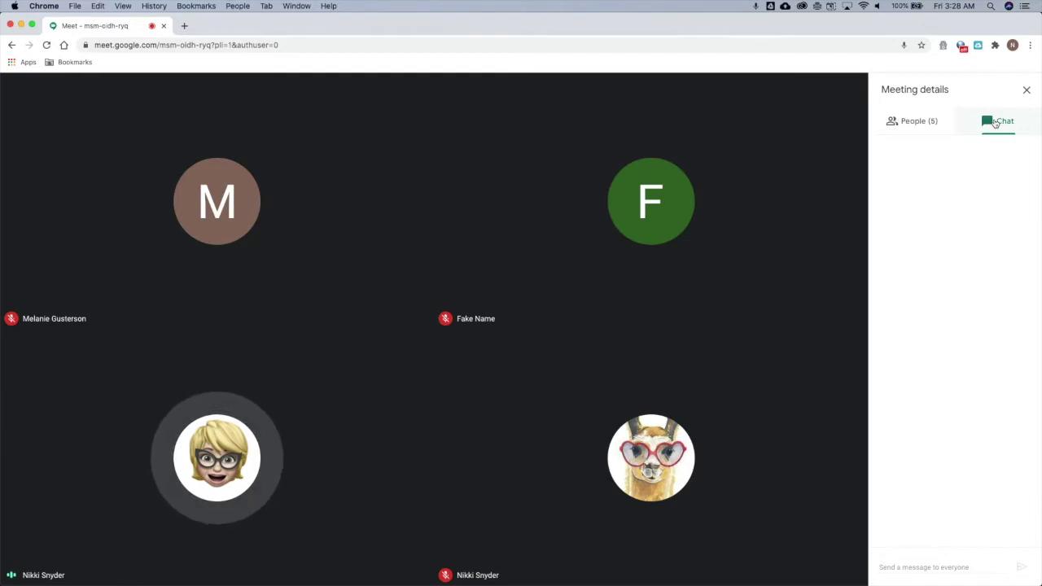
{"action": "left_click", "coordinate": [1027, 90]}
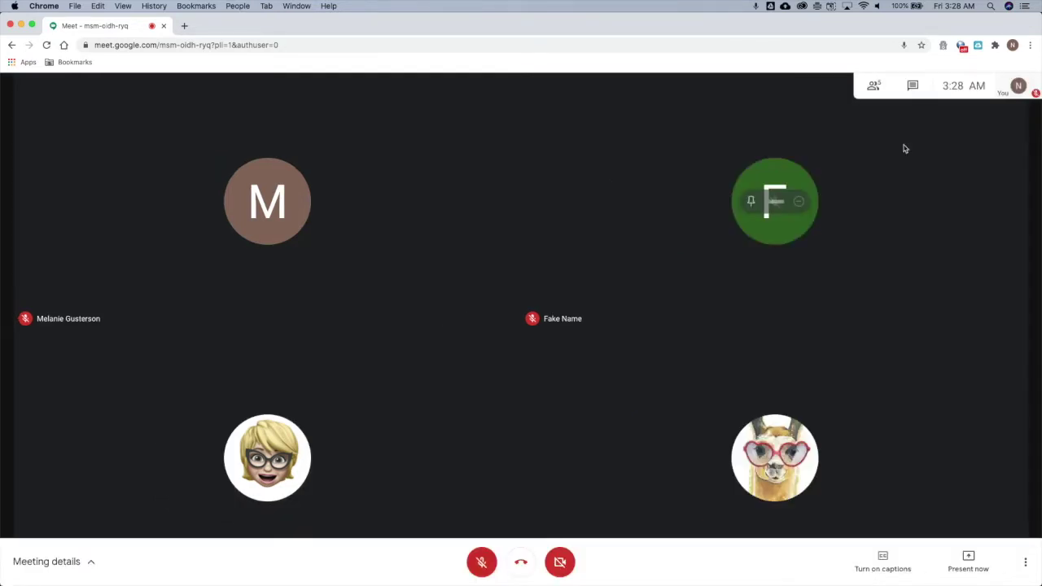
{"action": "left_click", "coordinate": [910, 90]}
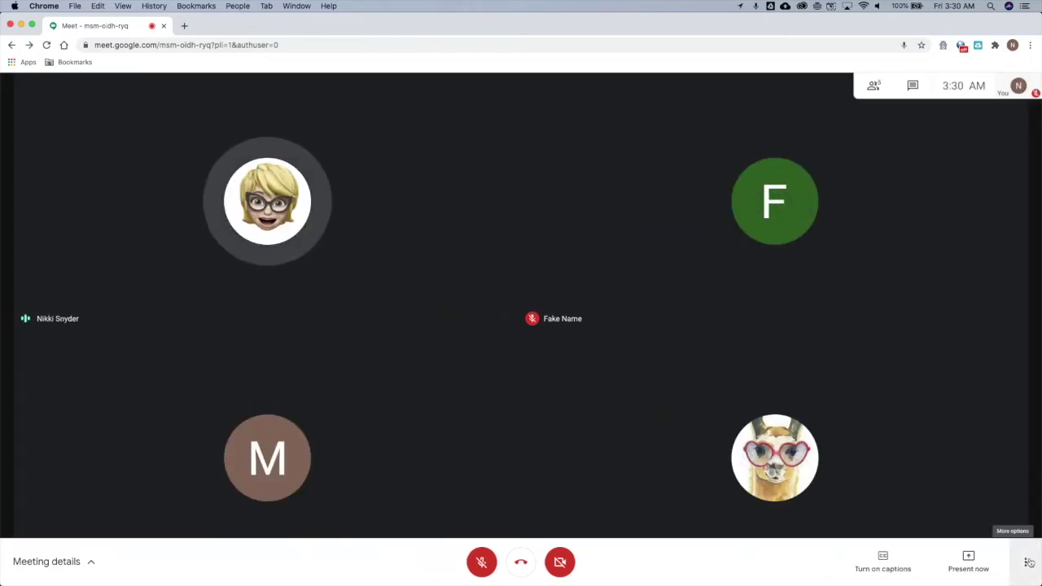
Step: Review the meeting's microphone and speaker settings and its camera and resolution settings
{"action": "left_click", "coordinate": [1028, 563]}
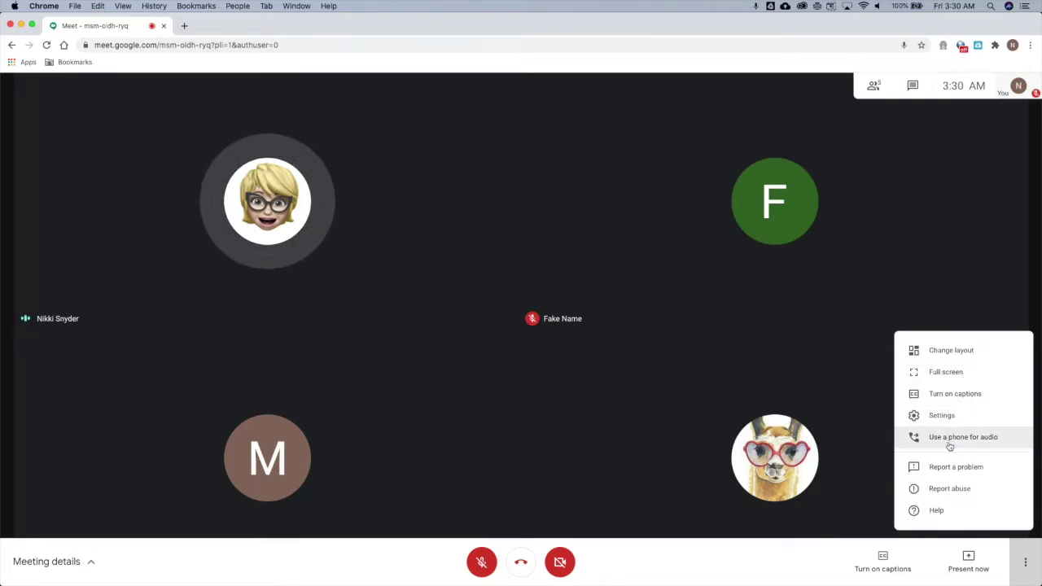
{"action": "left_click", "coordinate": [942, 416]}
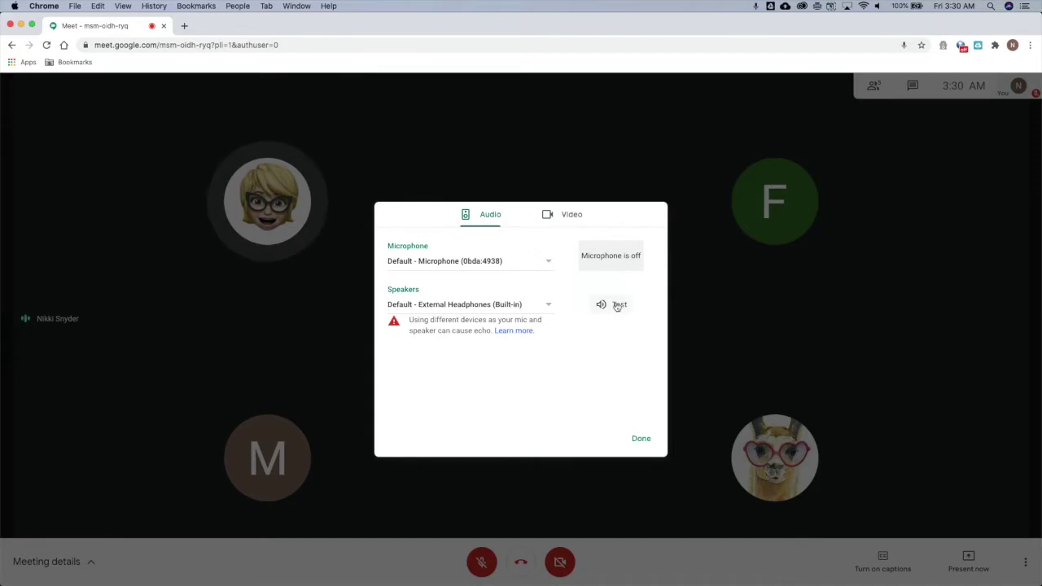
{"action": "left_click", "coordinate": [566, 214]}
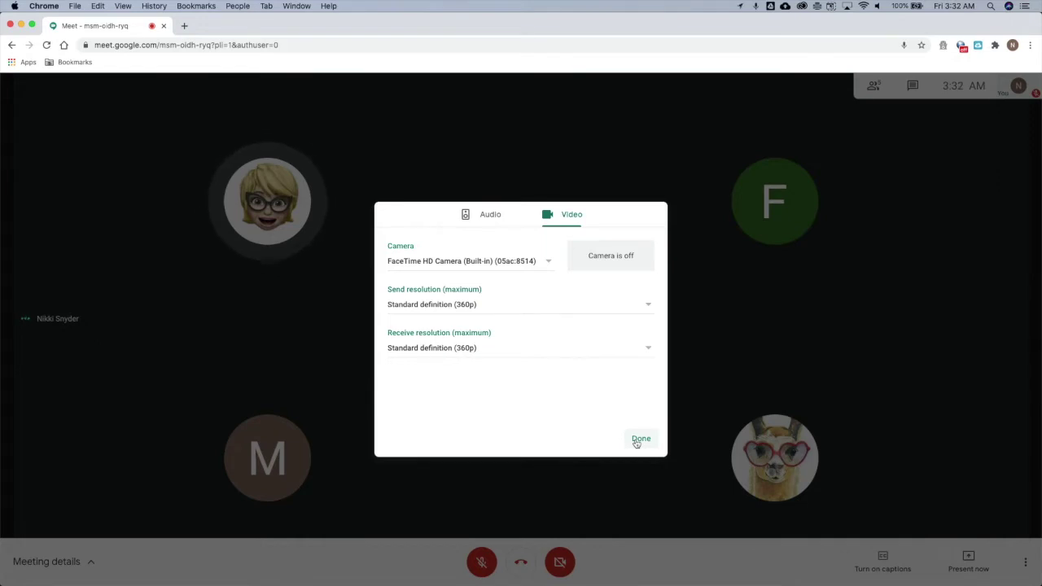
{"action": "left_click", "coordinate": [639, 439]}
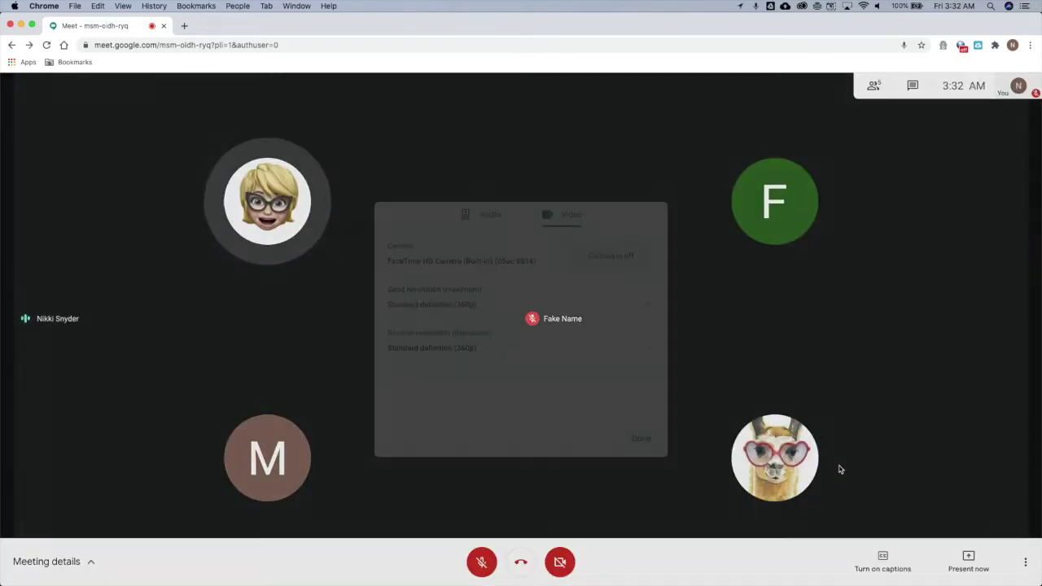
Step: Look through the additional meeting options and the choices for presenting the entire screen, a window or a Chrome tab
{"action": "left_click", "coordinate": [1025, 563]}
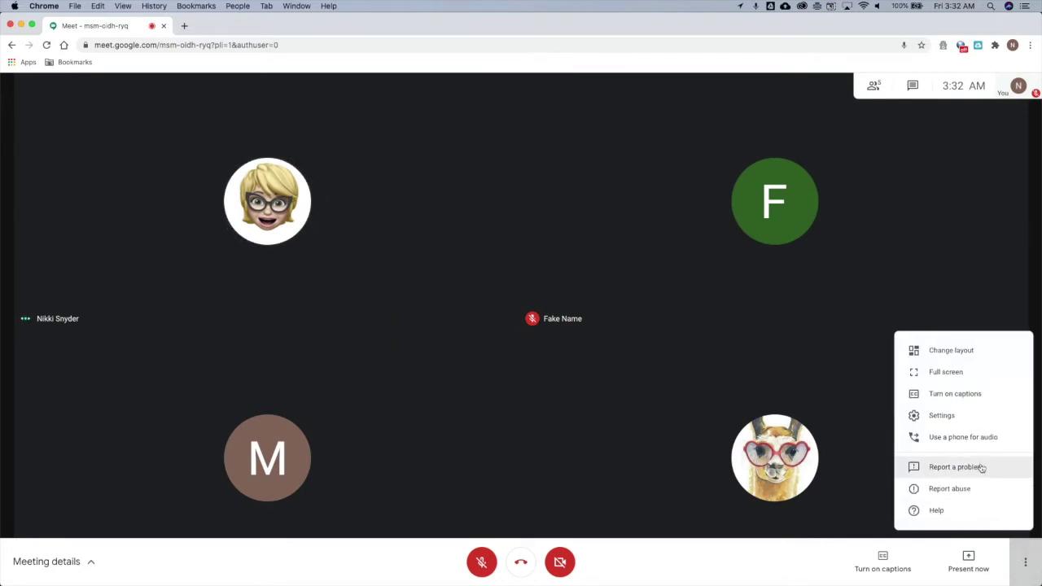
{"action": "key", "text": "Escape"}
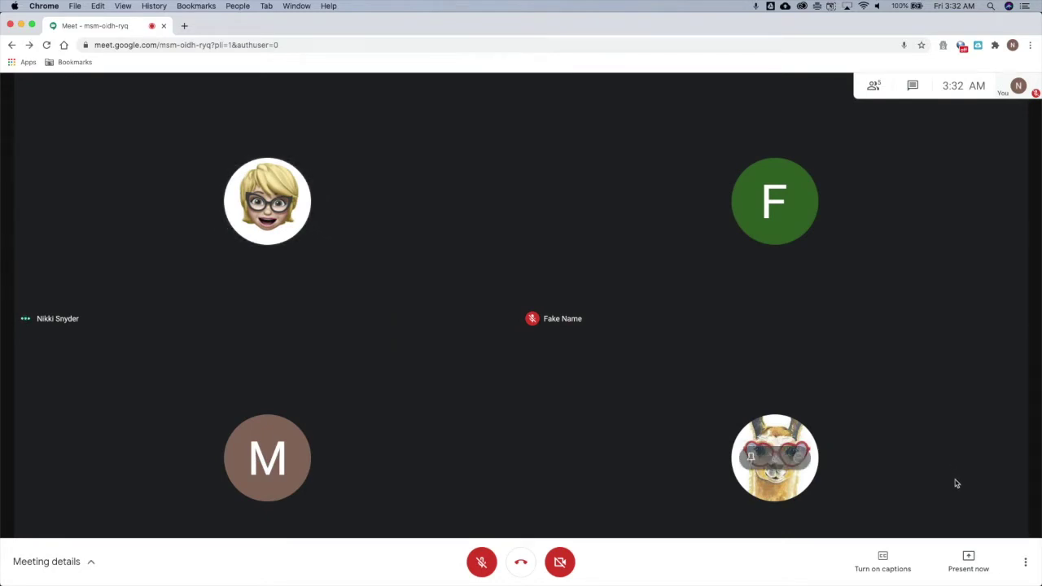
{"action": "left_click", "coordinate": [968, 565]}
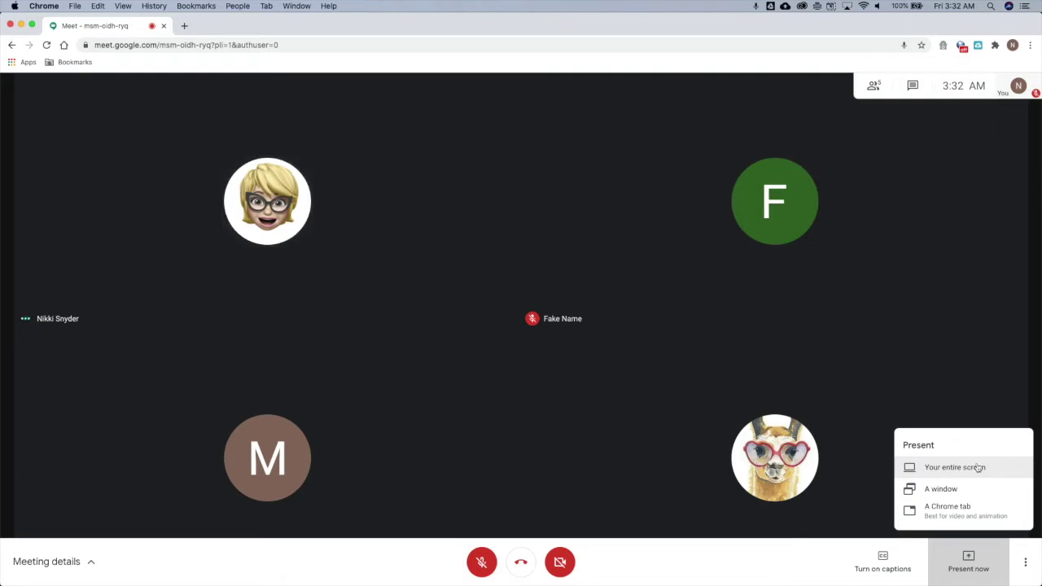
{"action": "left_click", "coordinate": [953, 512]}
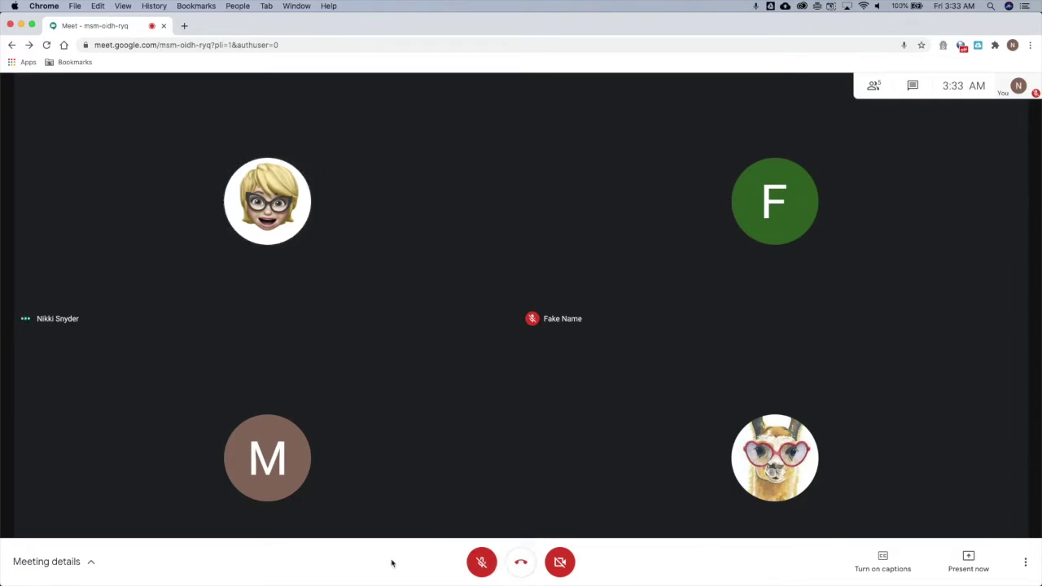
Step: Highlight the meeting link in the meeting details and copy the joining info
{"action": "left_click", "coordinate": [95, 563]}
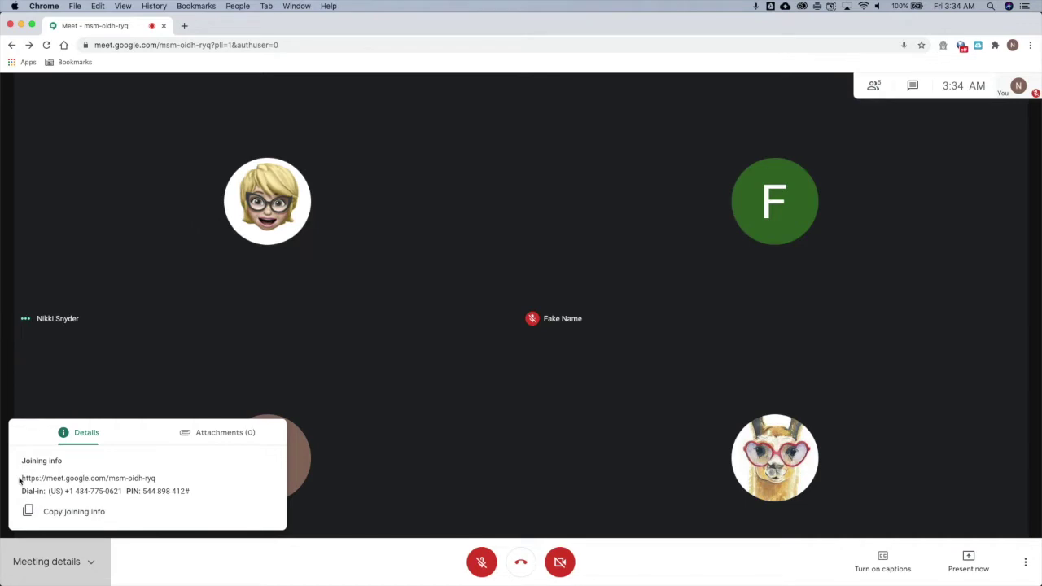
{"action": "left_click_drag", "start_coordinate": [20, 481], "coordinate": [181, 479]}
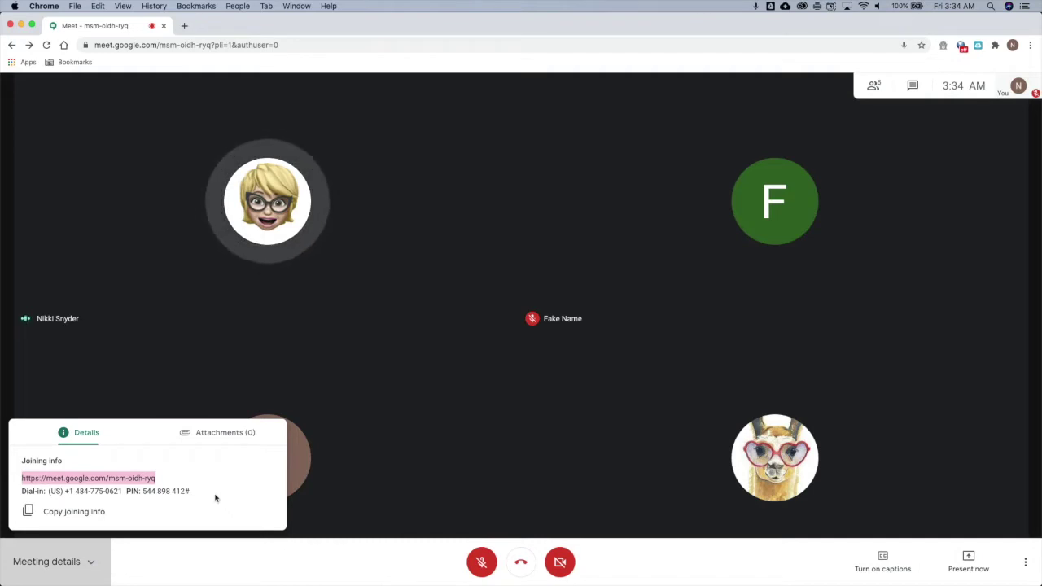
{"action": "left_click", "coordinate": [52, 513]}
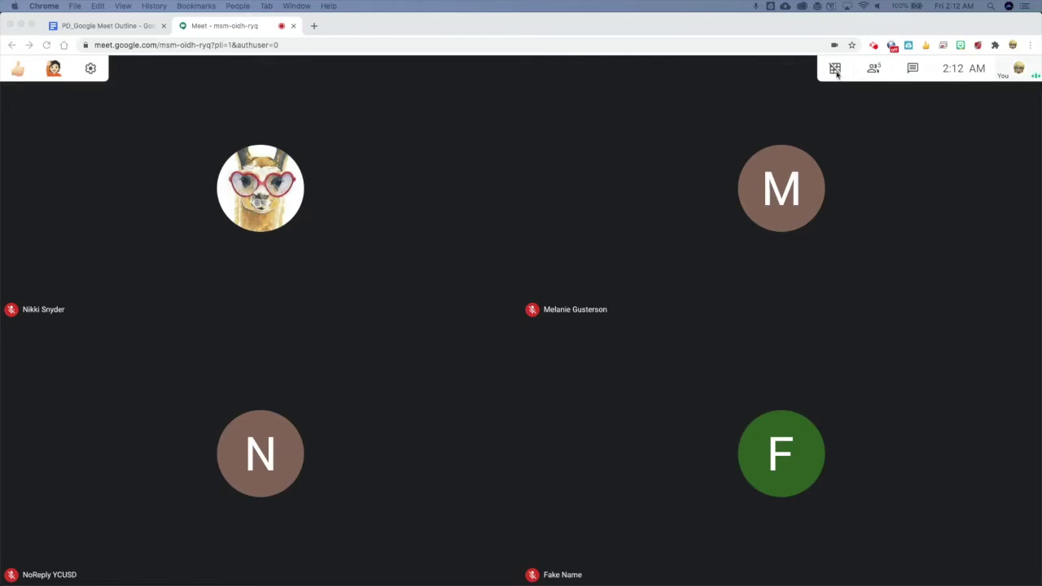
Step: Turn on grid view for the meeting and include yourself in the grid
{"action": "left_click", "coordinate": [836, 74]}
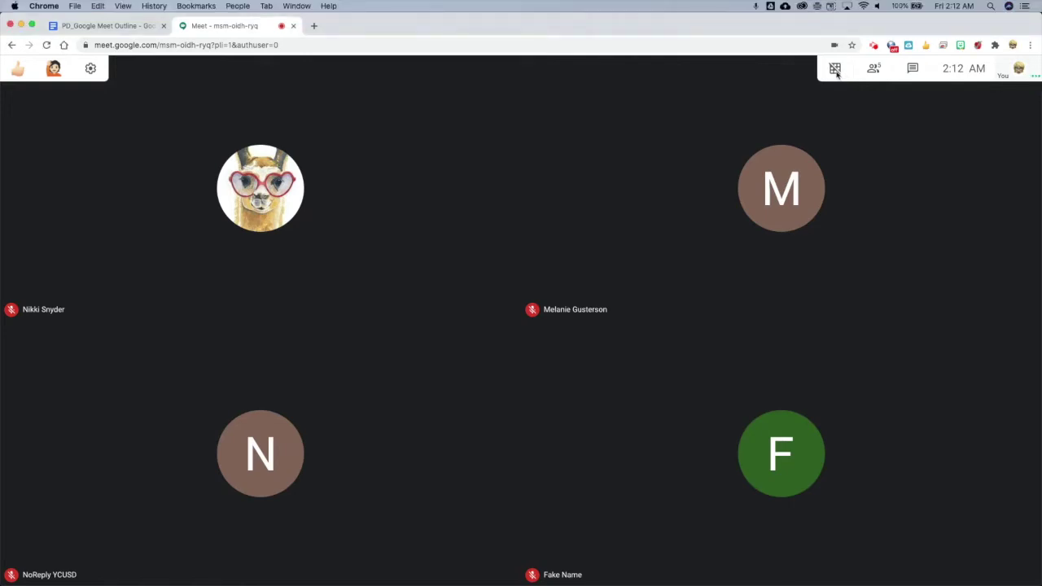
{"action": "left_click", "coordinate": [836, 74]}
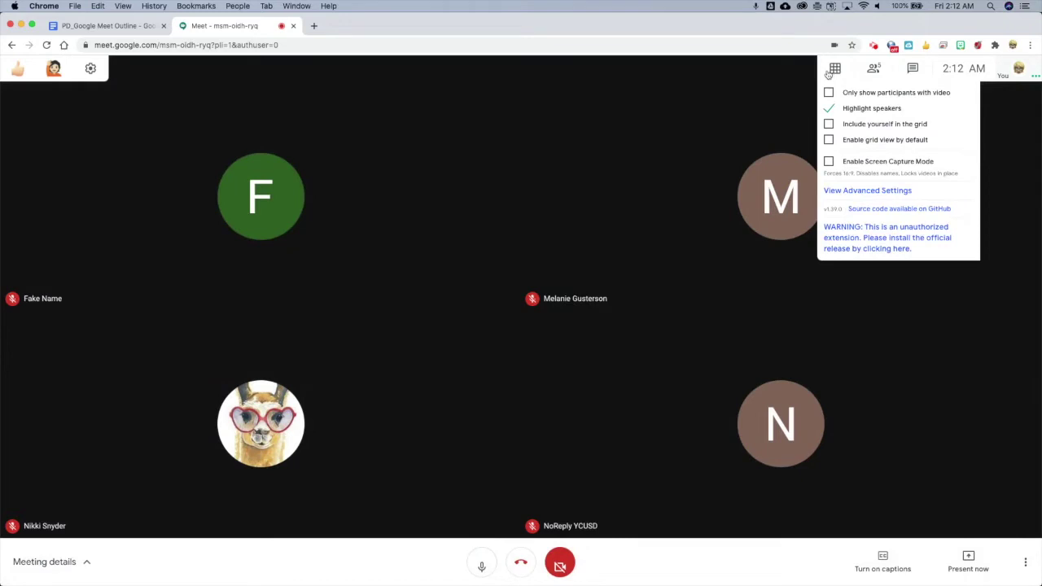
{"action": "mouse_move", "coordinate": [837, 69]}
{"action": "left_click", "coordinate": [829, 124]}
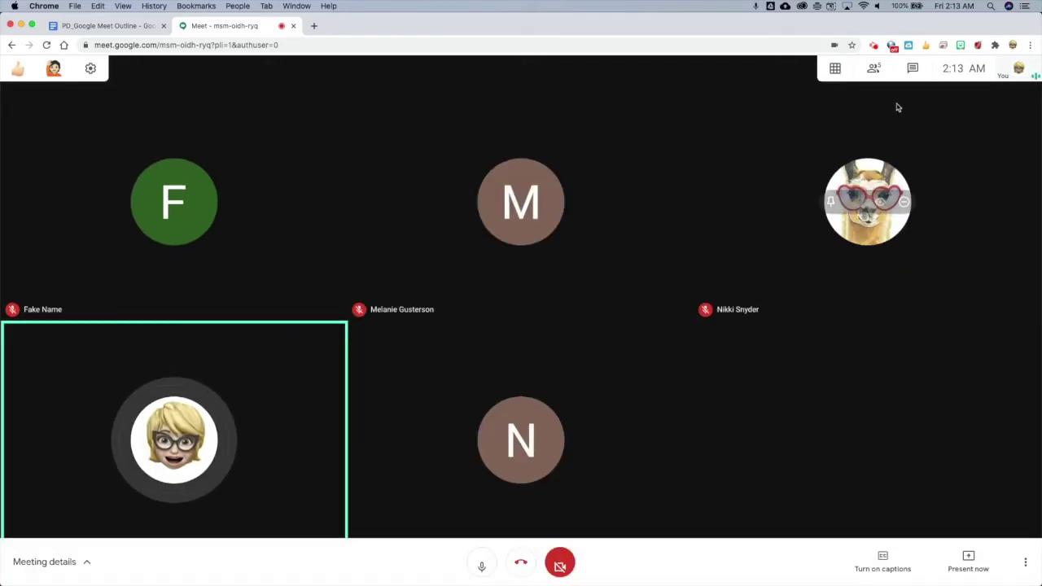
Step: Enable grid view by default and Screen Capture Mode in the grid view options
{"action": "mouse_move", "coordinate": [845, 69]}
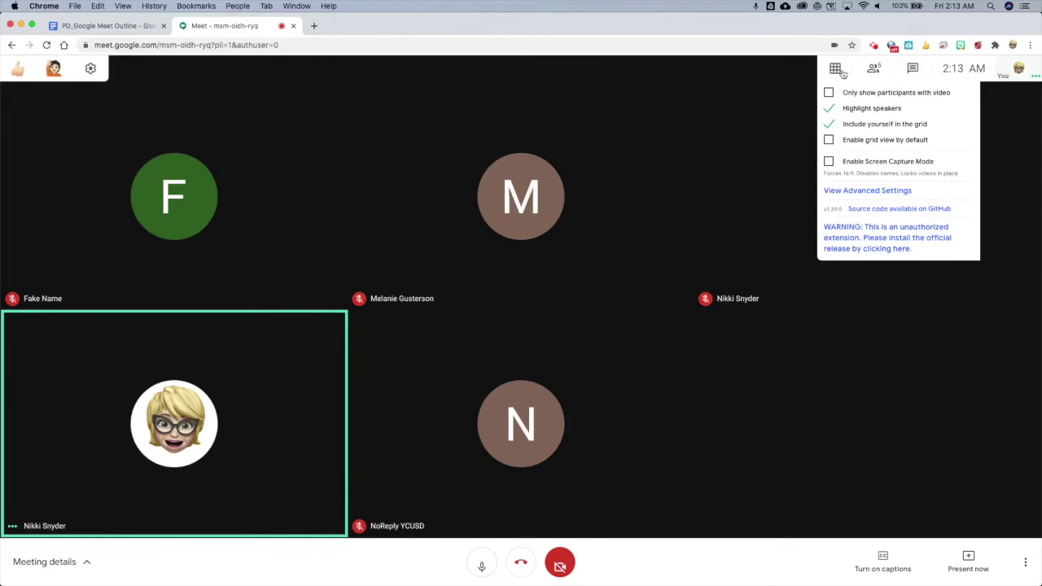
{"action": "left_click", "coordinate": [831, 142]}
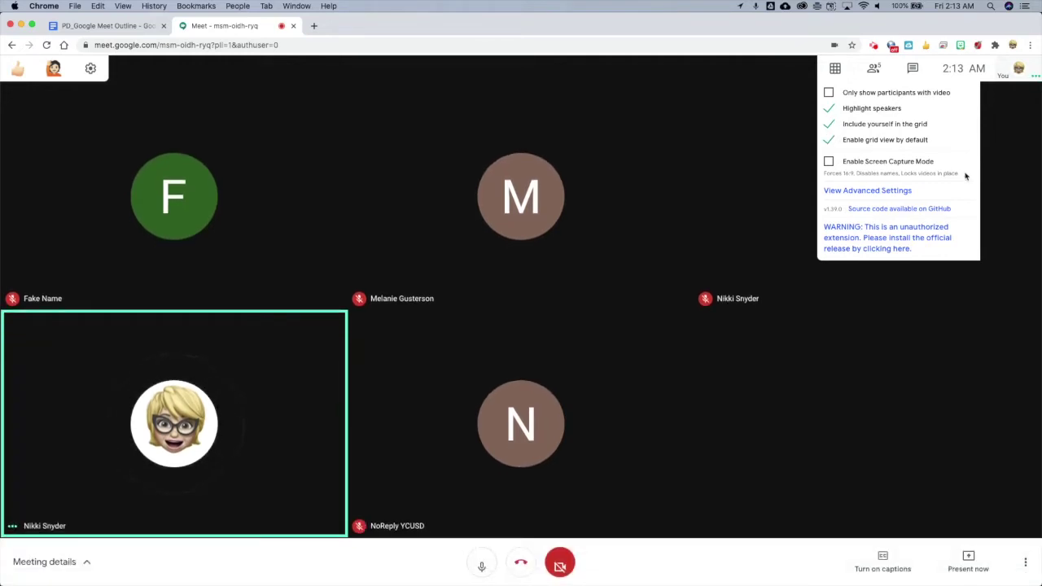
{"action": "left_click", "coordinate": [829, 162]}
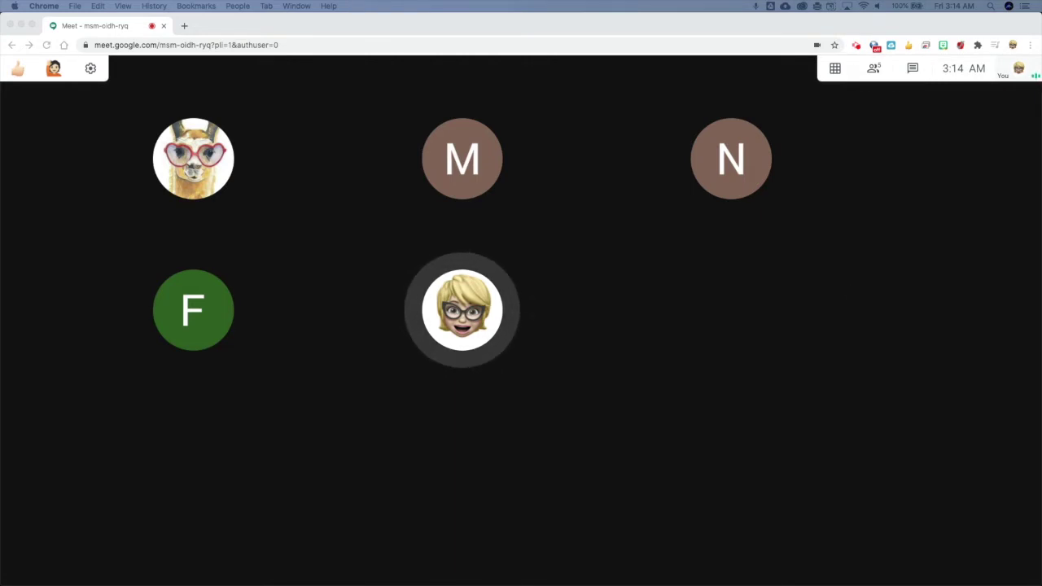
Step: Switch the attendance toggle in the participant list off and back on, and close the list
{"action": "left_click", "coordinate": [848, 291]}
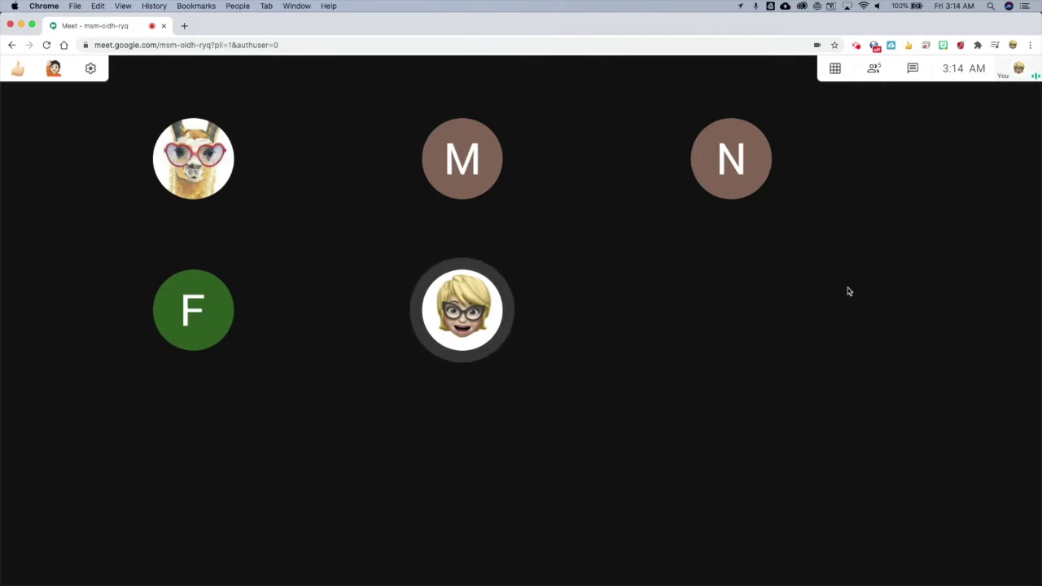
{"action": "left_click", "coordinate": [873, 69]}
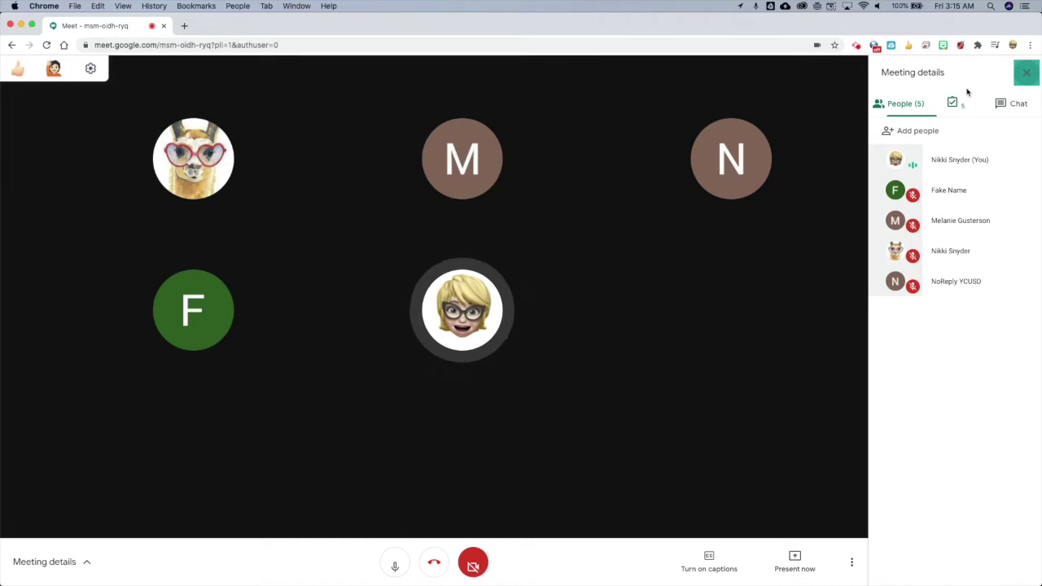
{"action": "mouse_move", "coordinate": [957, 101]}
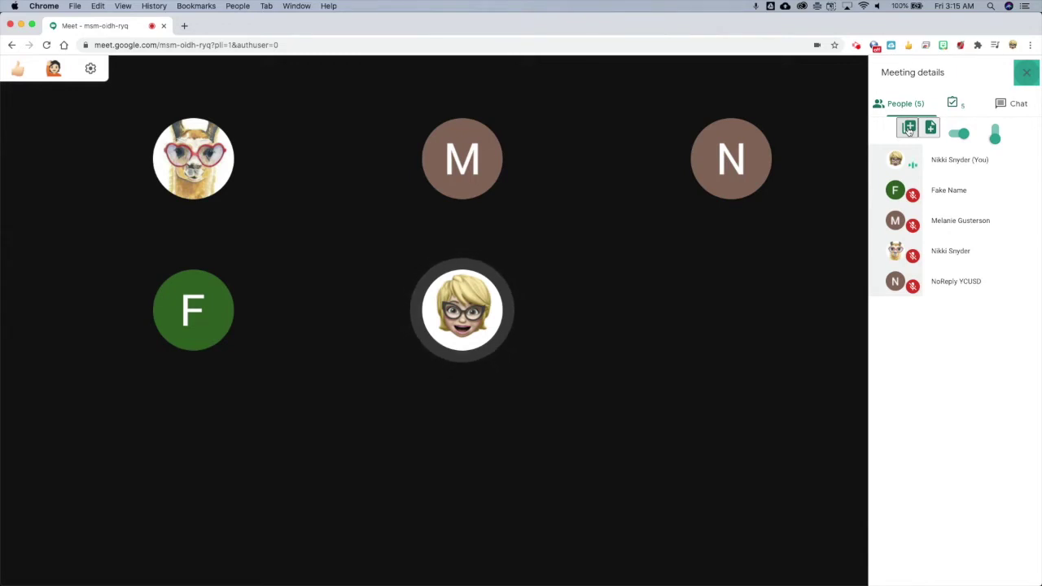
{"action": "left_click", "coordinate": [960, 135]}
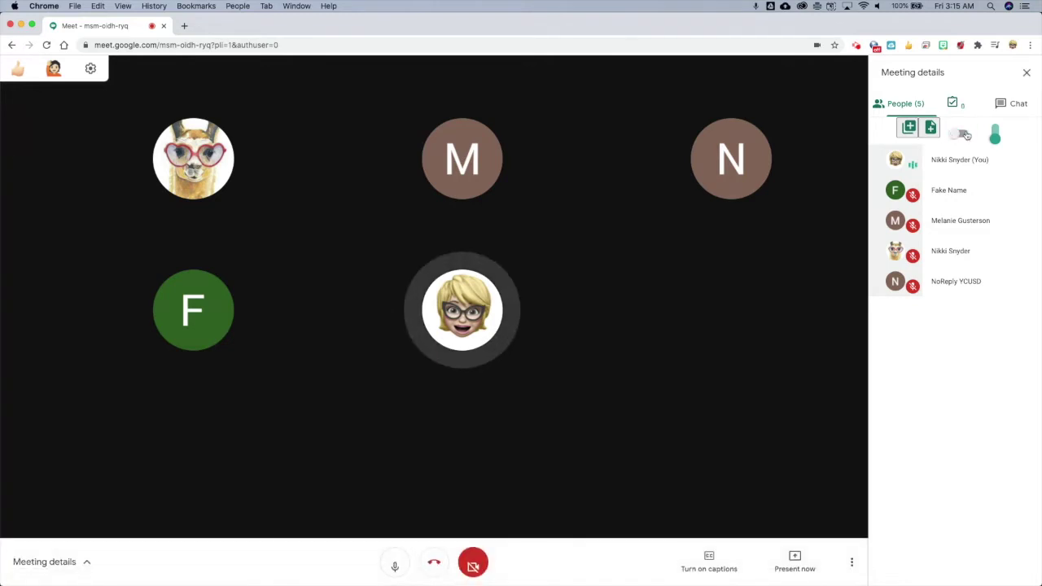
{"action": "left_click", "coordinate": [963, 135]}
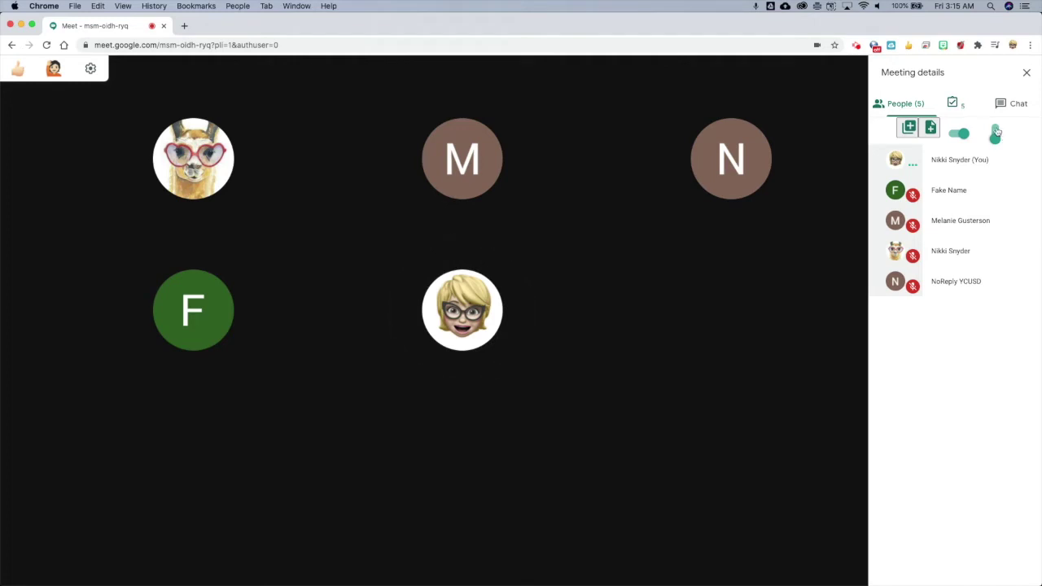
{"action": "left_click", "coordinate": [1026, 74]}
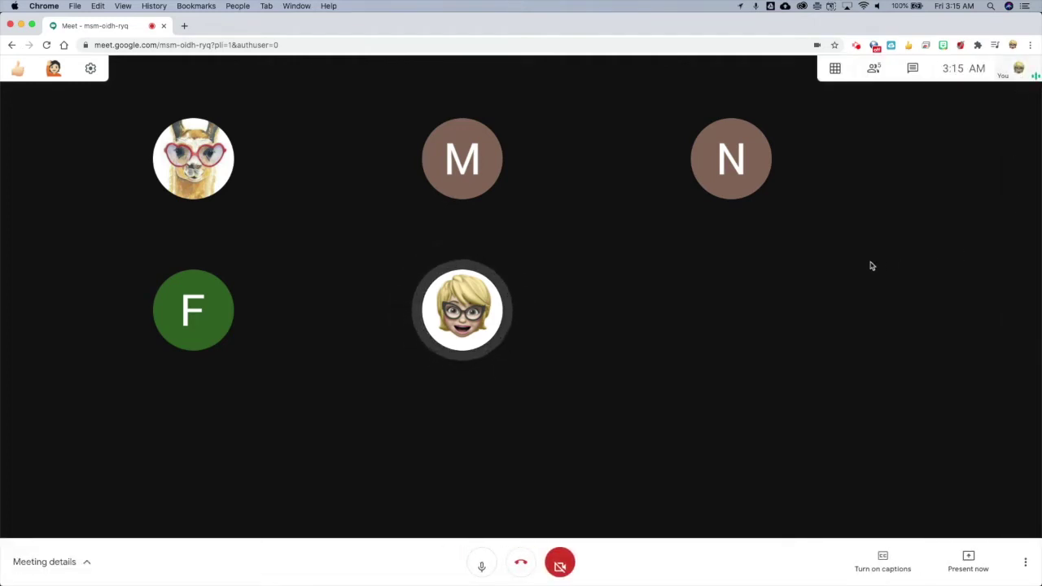
Step: Open and close the participant list three times to record attendance snapshots for the meeting
{"action": "left_click", "coordinate": [874, 70]}
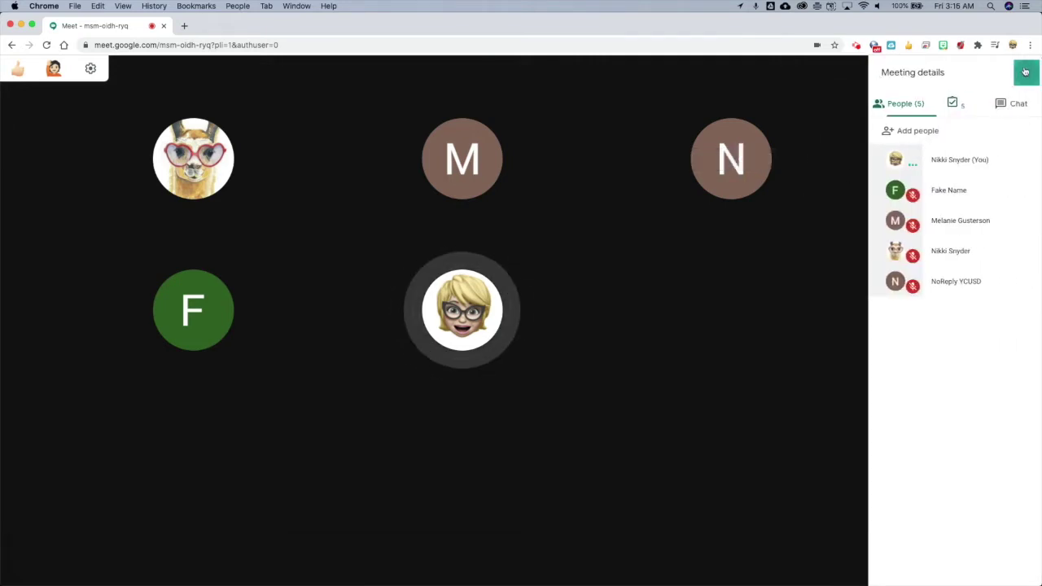
{"action": "left_click", "coordinate": [1026, 72]}
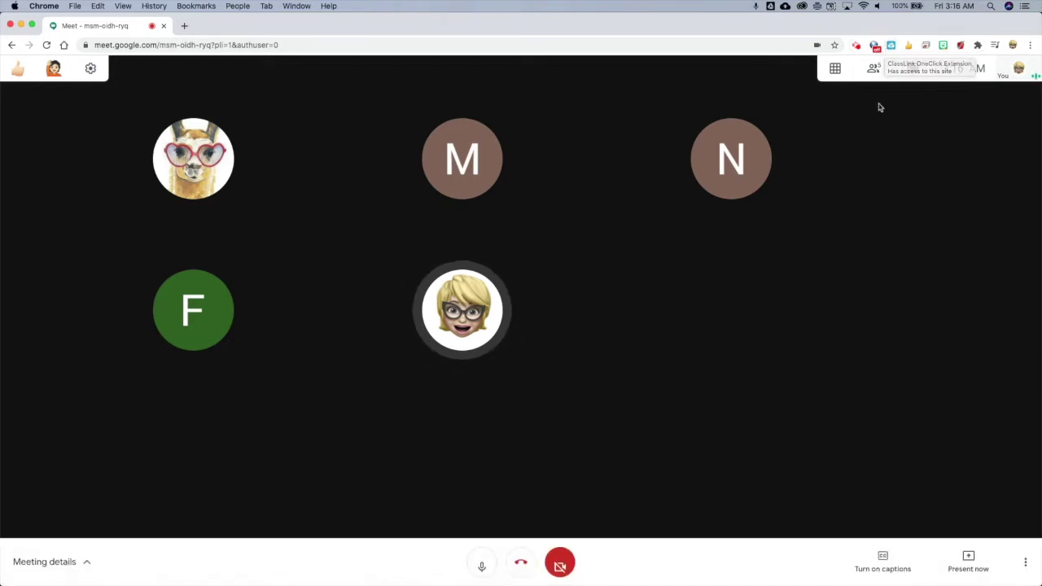
{"action": "left_click", "coordinate": [875, 75]}
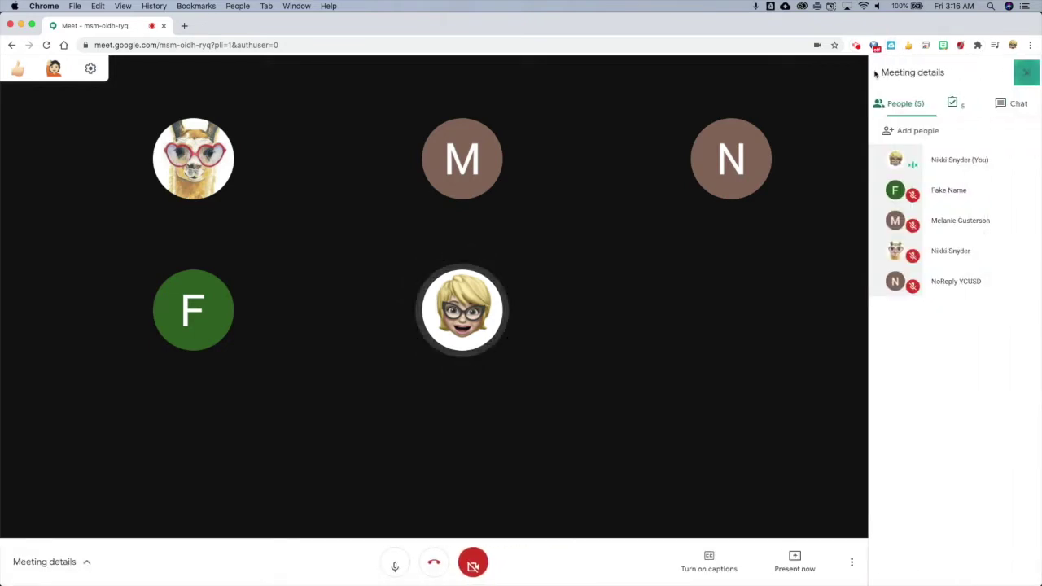
{"action": "left_click", "coordinate": [1032, 76]}
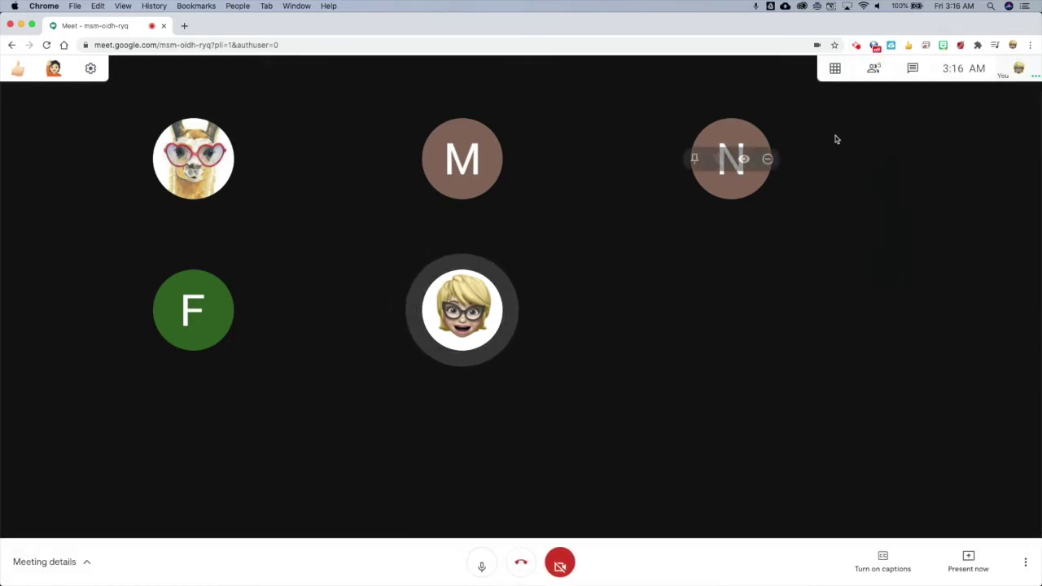
{"action": "left_click", "coordinate": [875, 73]}
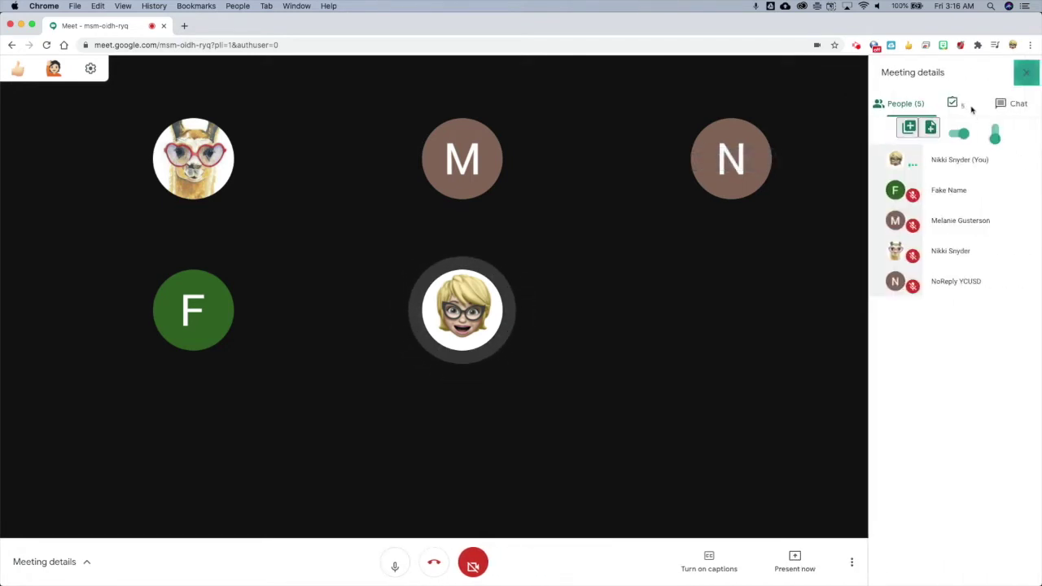
{"action": "left_click", "coordinate": [1025, 73]}
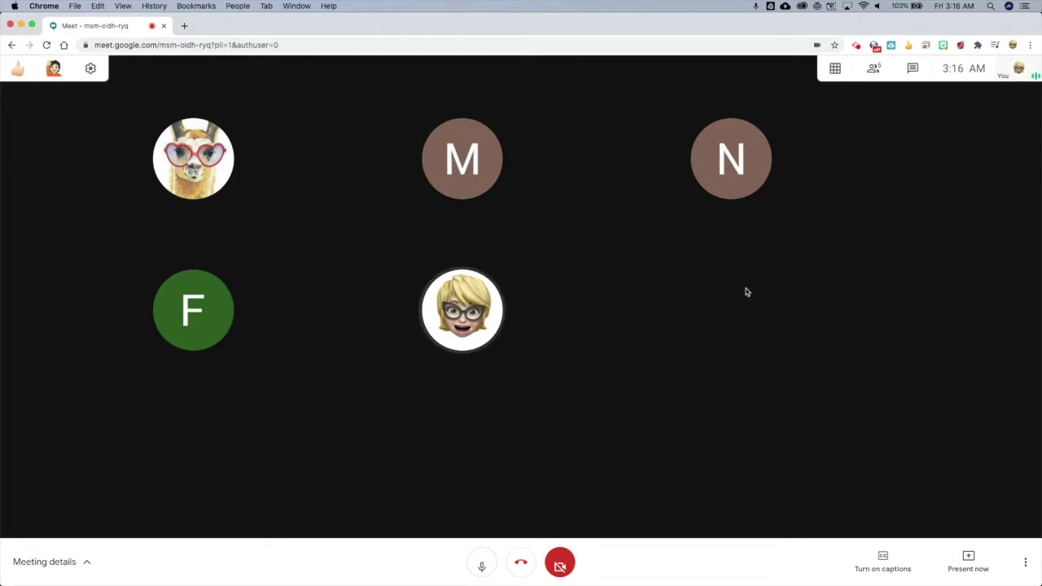
Step: Open the attendance spreadsheet from the participant list and add a new attendance sheet to it
{"action": "left_click", "coordinate": [879, 68]}
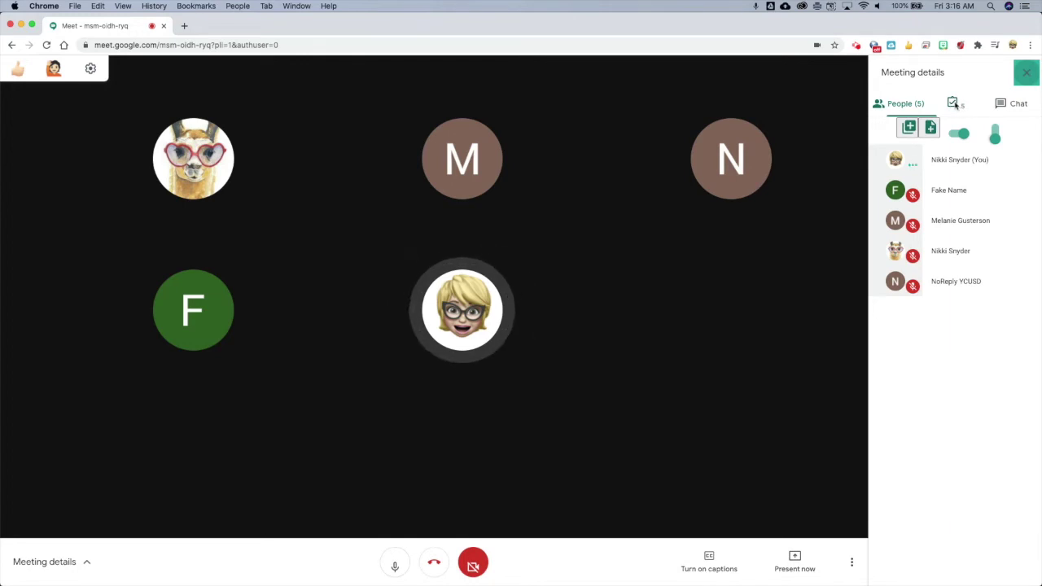
{"action": "left_click", "coordinate": [953, 102]}
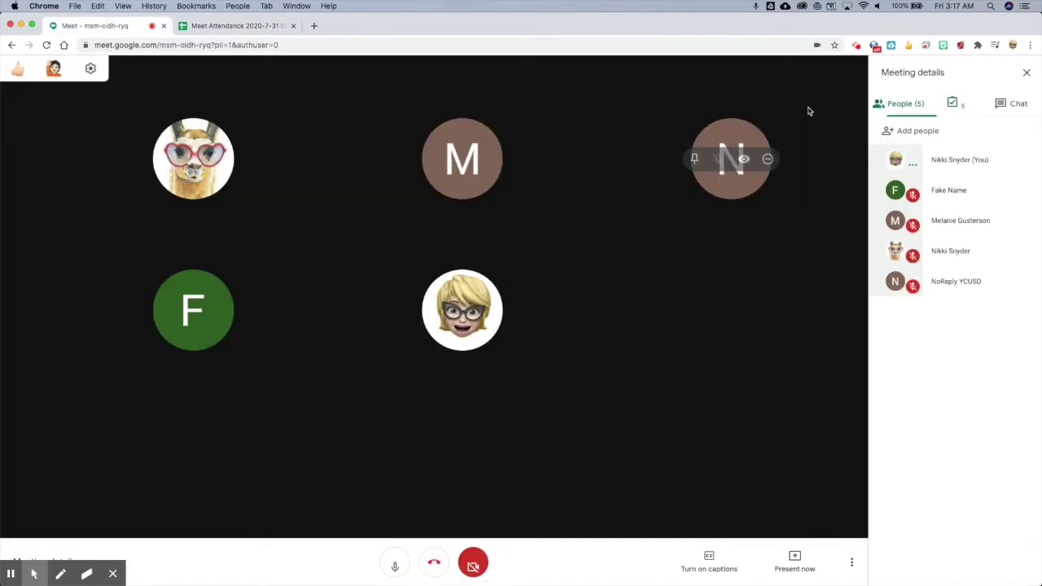
{"action": "mouse_move", "coordinate": [957, 104]}
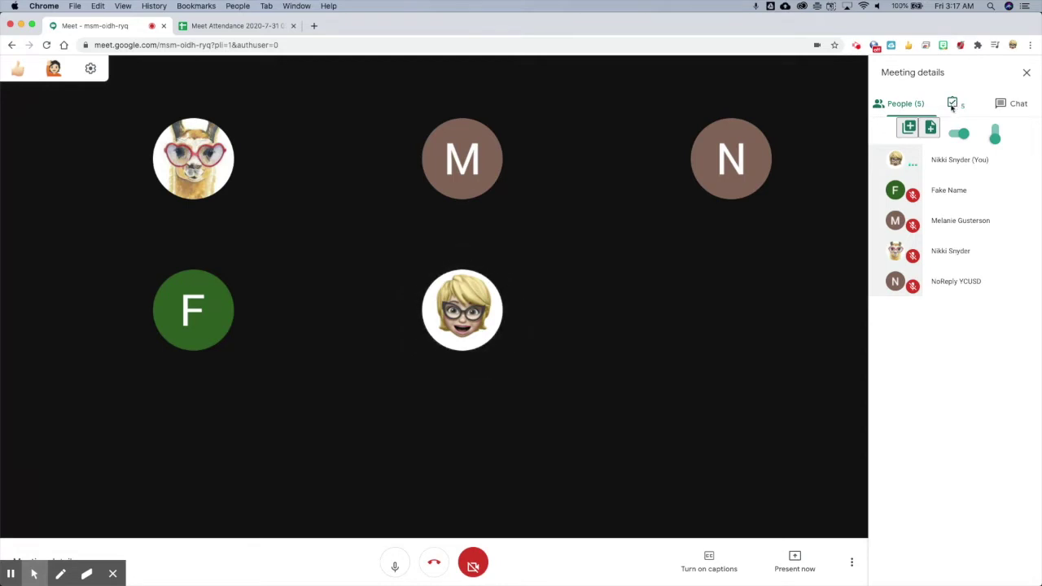
{"action": "left_click", "coordinate": [910, 130]}
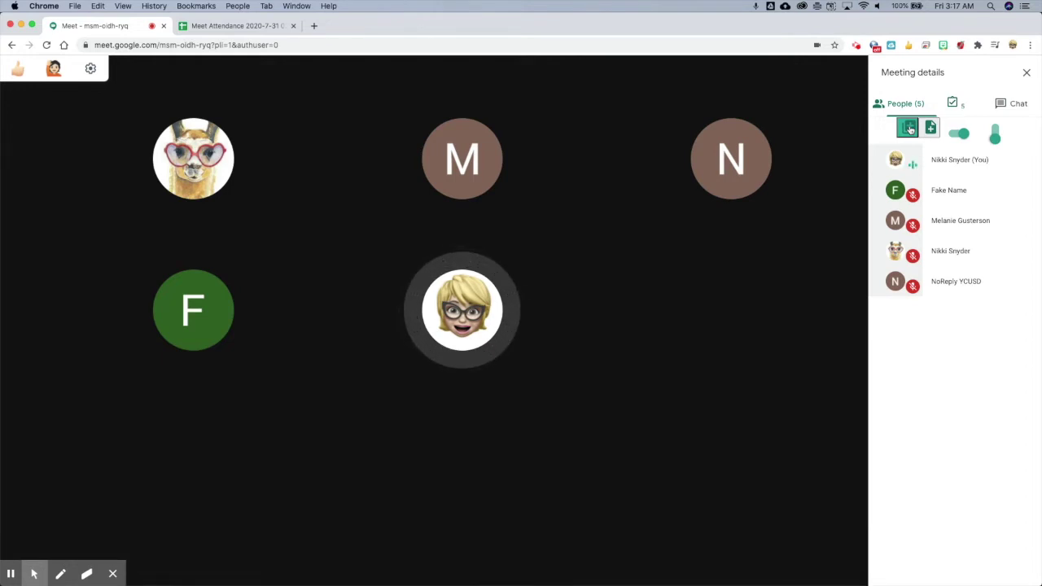
Step: Close the participant list, then reopen and close it three times to record attendance in the new sheet
{"action": "left_click", "coordinate": [1028, 75]}
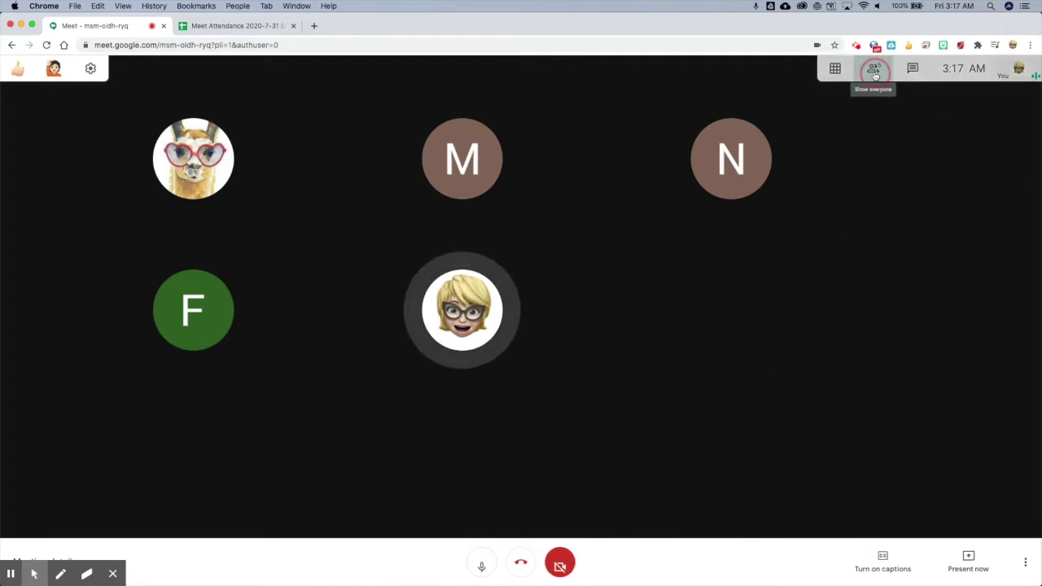
{"action": "left_click", "coordinate": [874, 70]}
{"action": "left_click", "coordinate": [1018, 73]}
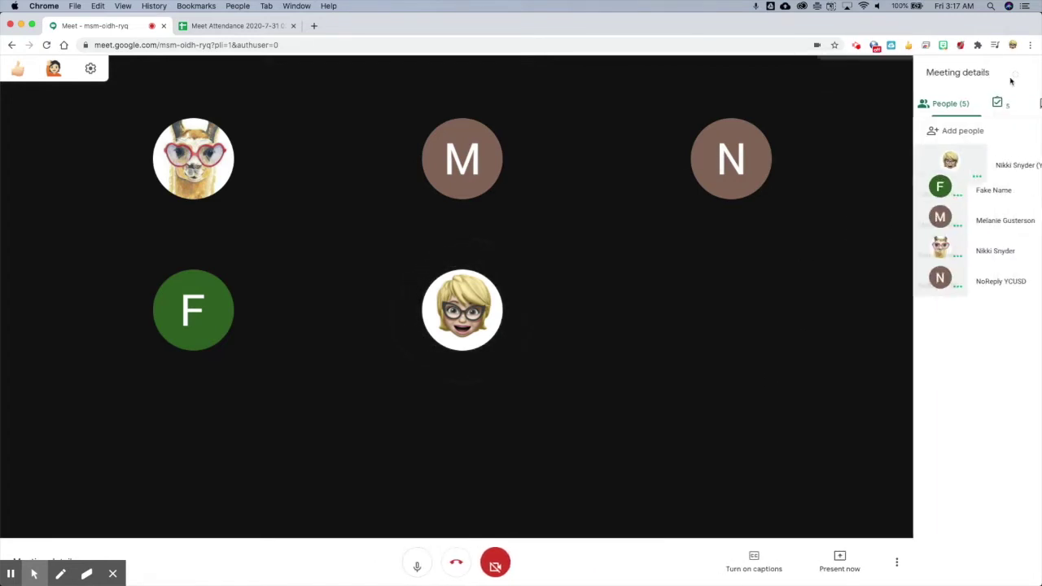
{"action": "left_click", "coordinate": [874, 69]}
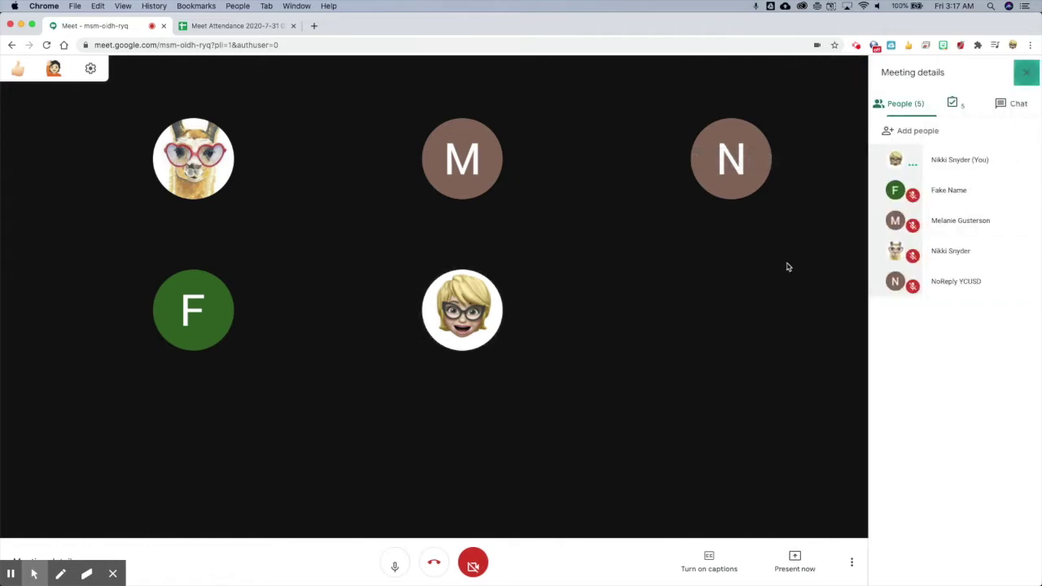
{"action": "left_click", "coordinate": [1027, 75]}
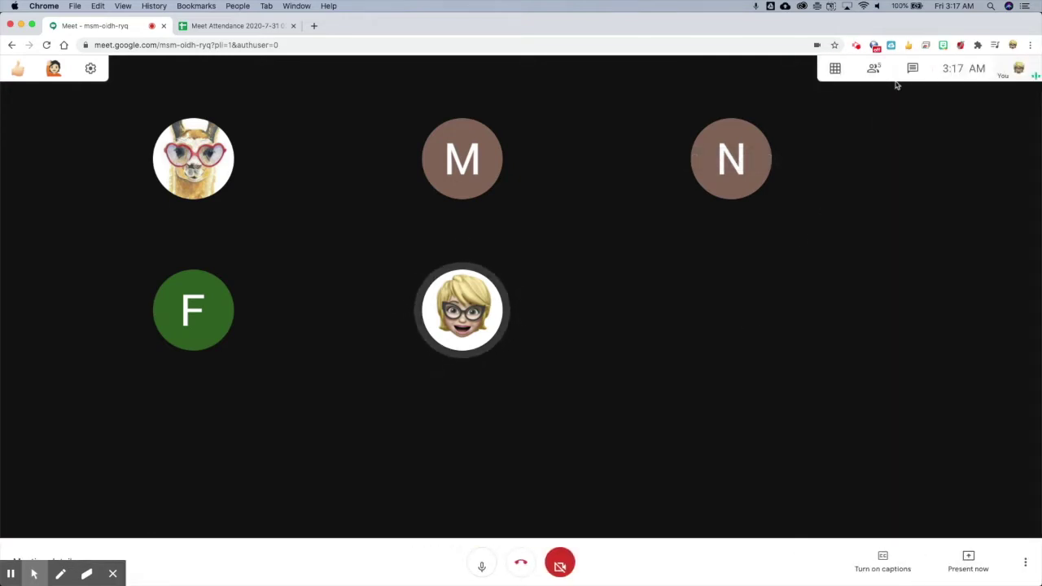
{"action": "left_click", "coordinate": [873, 68]}
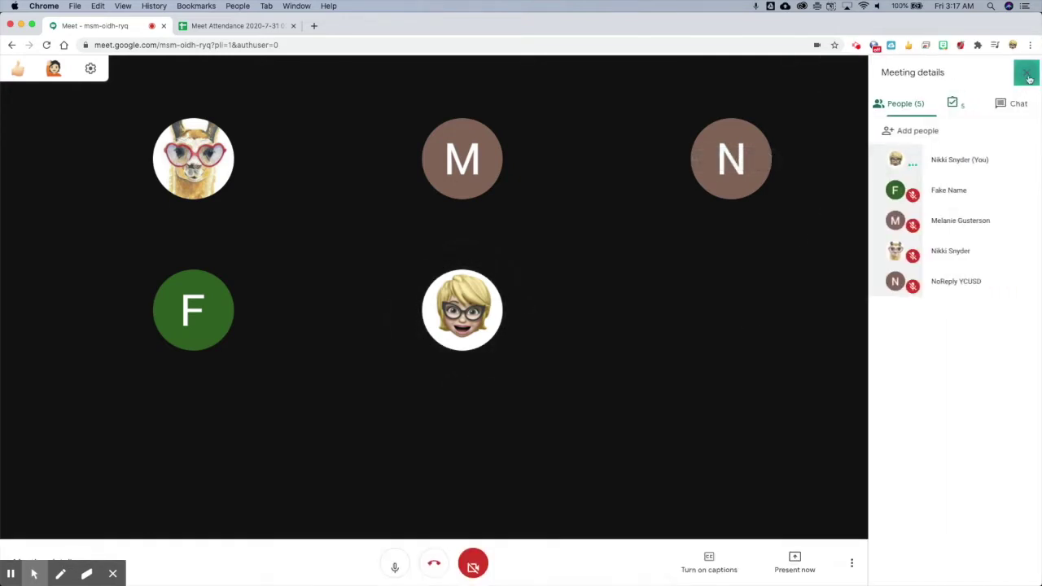
{"action": "left_click", "coordinate": [1027, 73]}
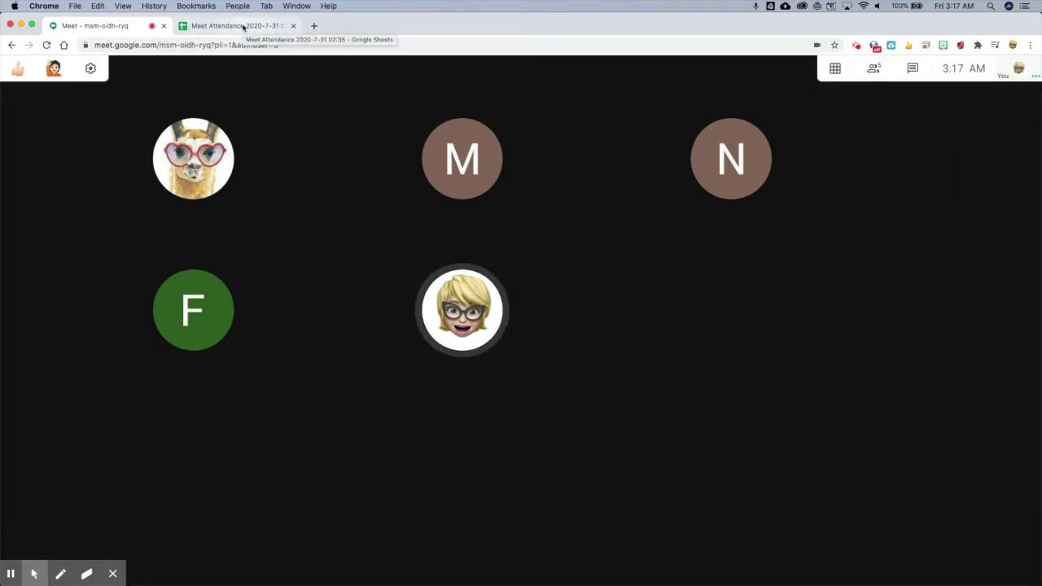
Step: Switch to the Meet Attendance spreadsheet and view the sheet 7-31-2020 3_17_22
{"action": "left_click", "coordinate": [242, 27]}
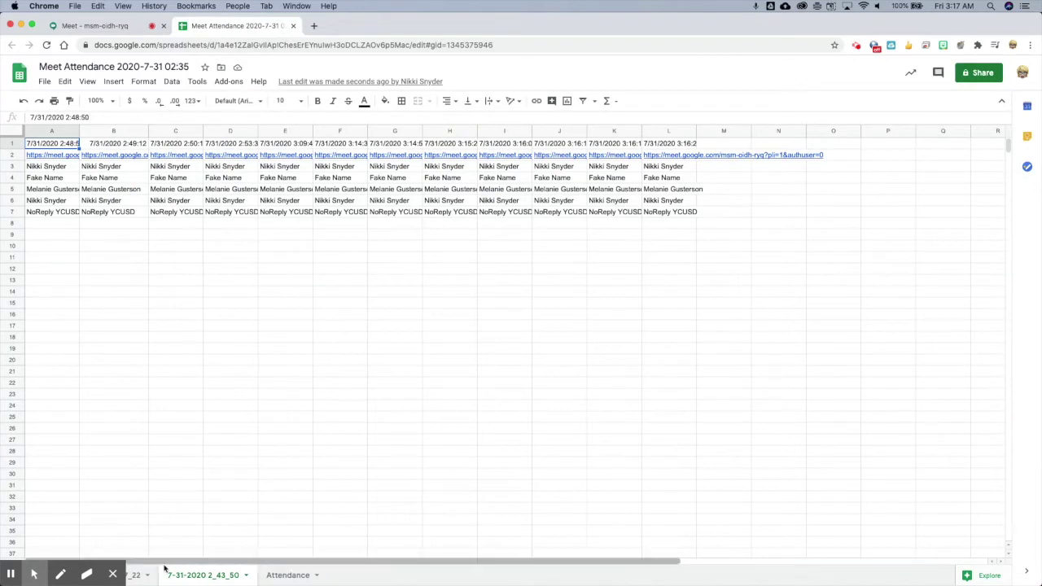
{"action": "left_click", "coordinate": [115, 575]}
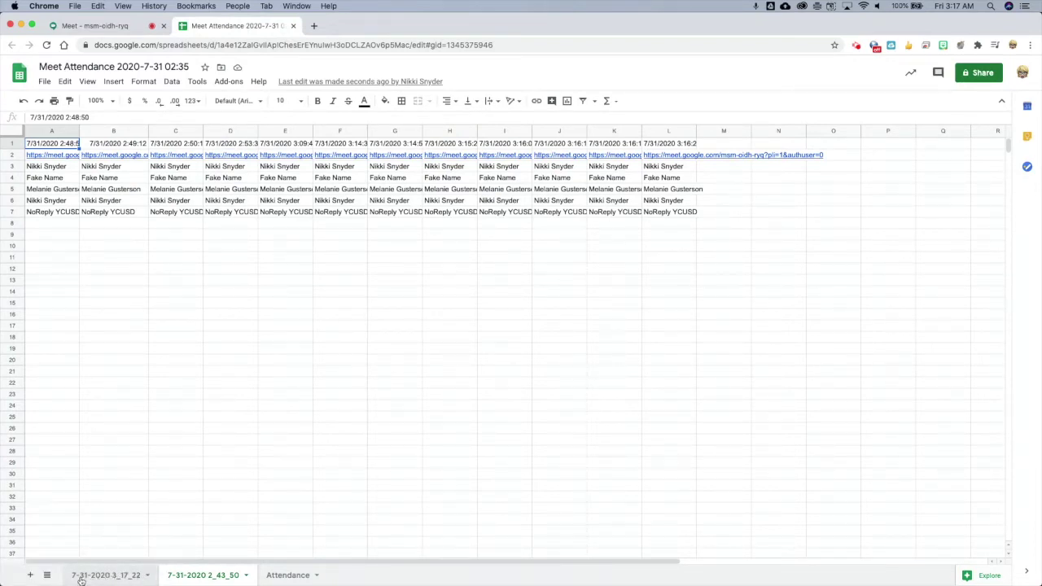
{"action": "left_click", "coordinate": [119, 579]}
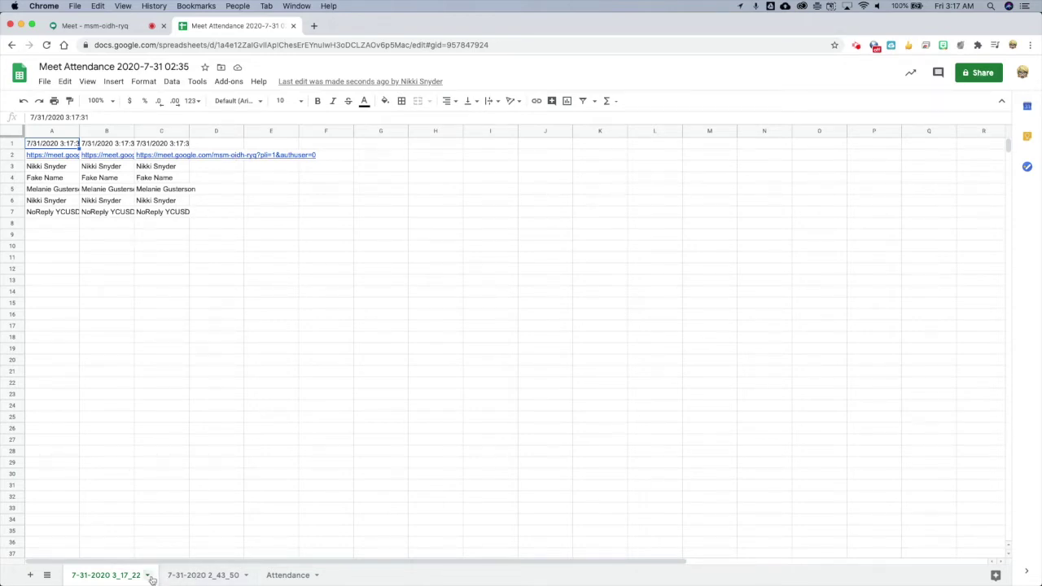
Step: Rename the sheet 7-31-2020 2_43_50 as "English per 1" and return to the sheet 7-31-2020 3_17_22
{"action": "right_click", "coordinate": [214, 576]}
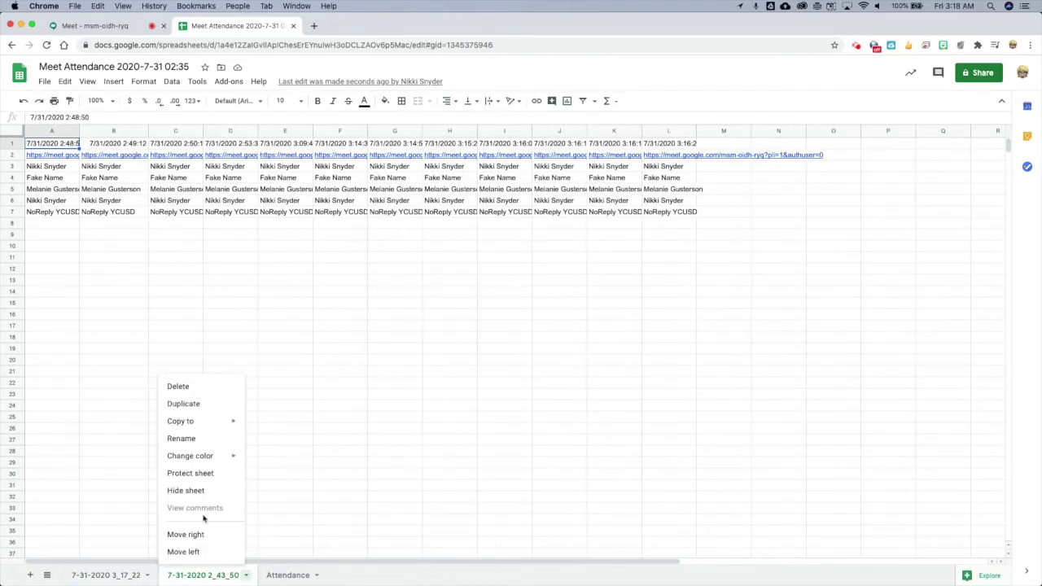
{"action": "left_click", "coordinate": [200, 439]}
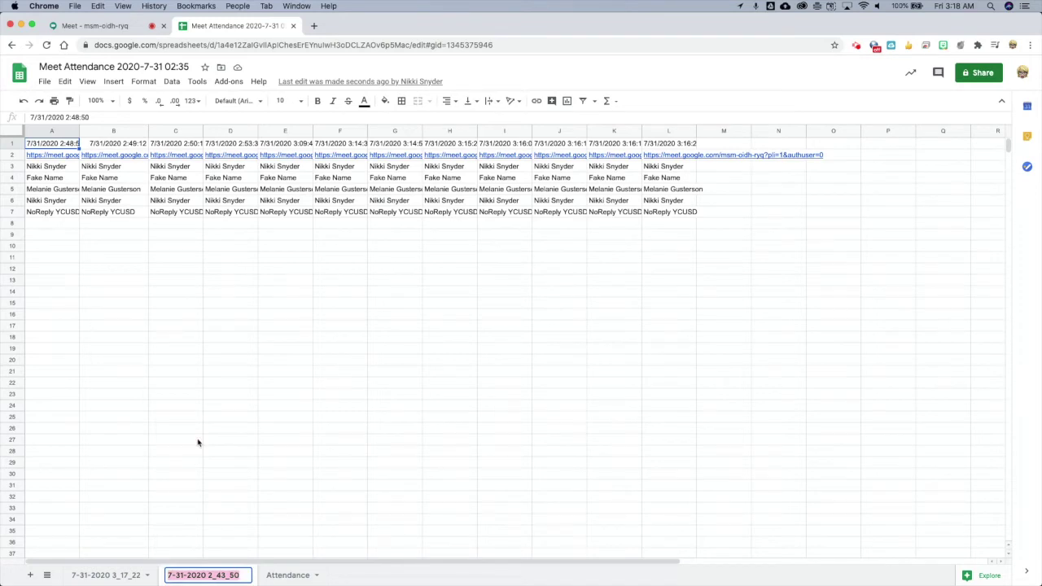
{"action": "type", "text": "English per 1"}
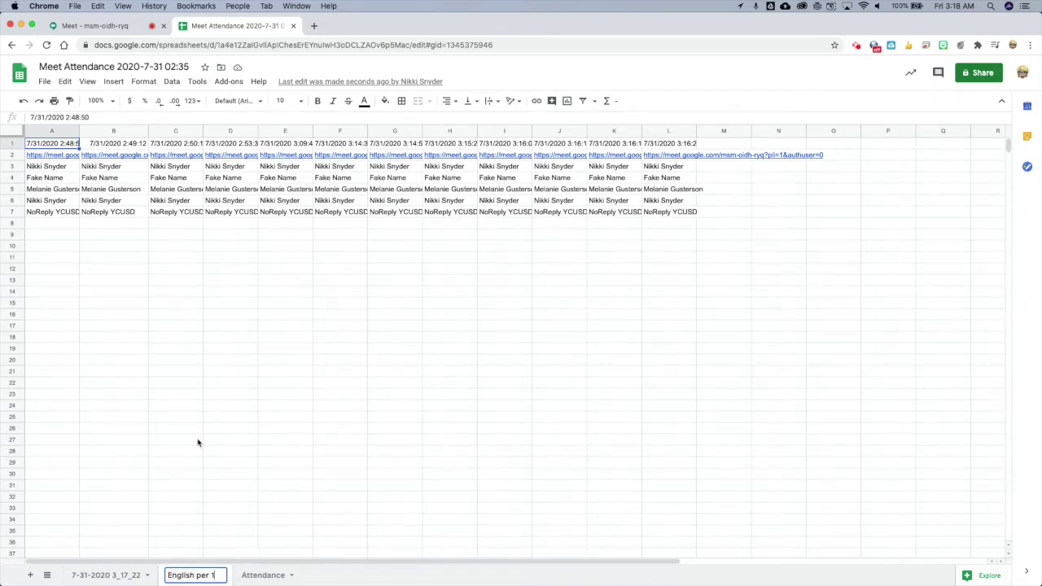
{"action": "key", "text": "Return"}
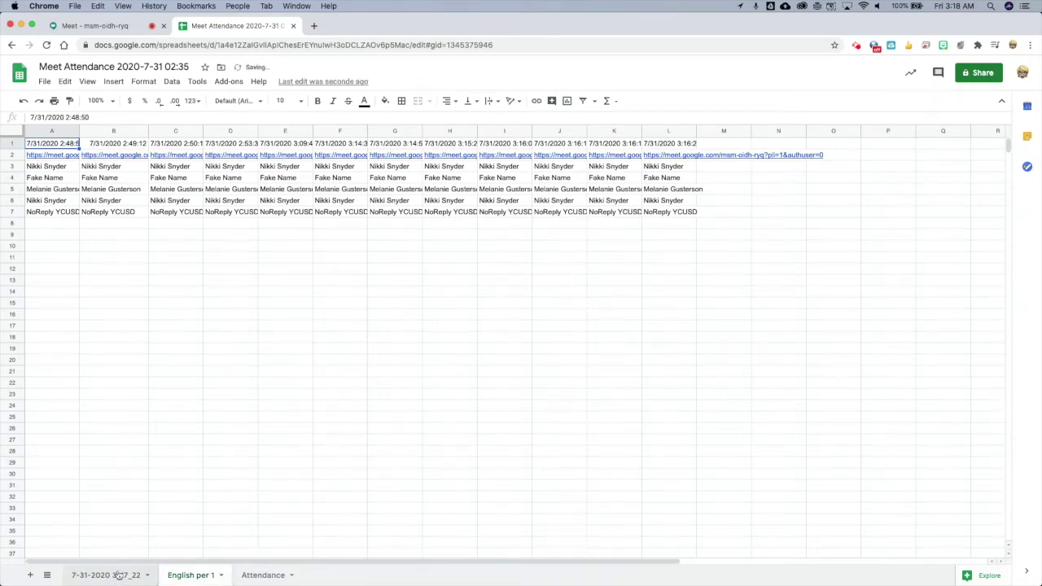
{"action": "left_click", "coordinate": [119, 576]}
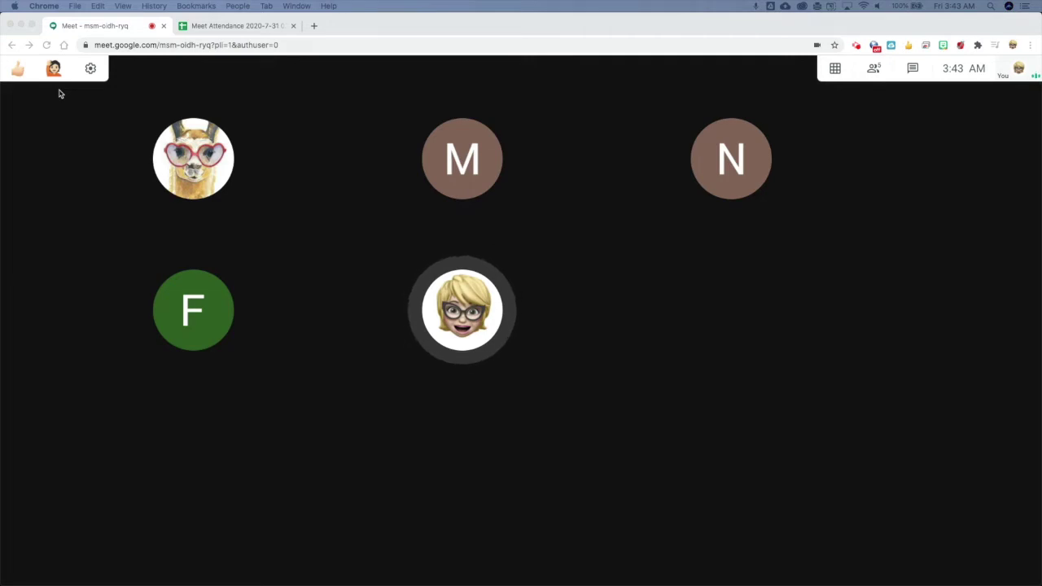
Step: Send a thumbs-up reaction in the Google Meet meeting and dismiss your raised-hand notice
{"action": "left_click", "coordinate": [18, 72]}
{"action": "mouse_move", "coordinate": [18, 73]}
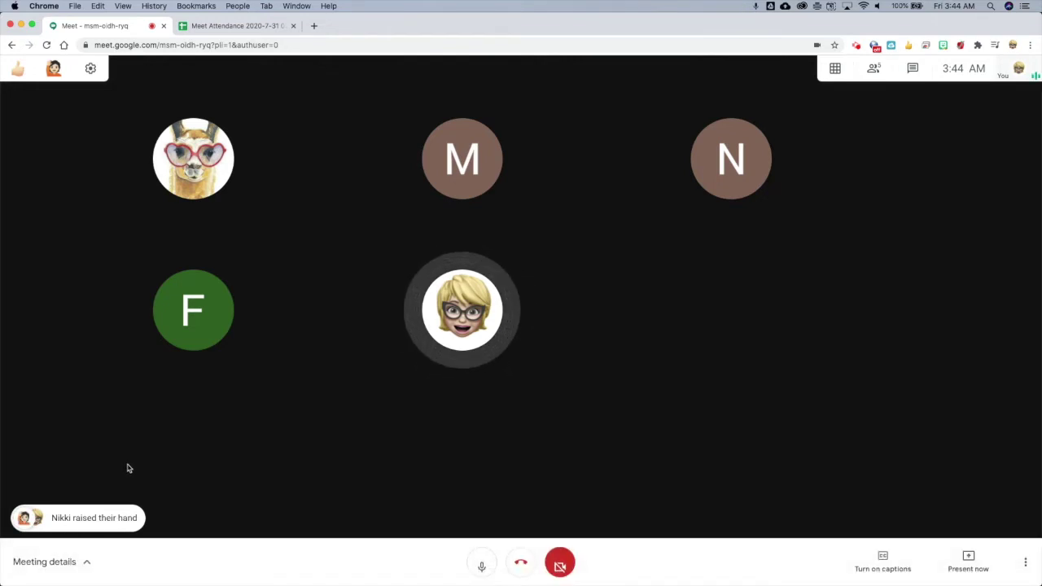
{"action": "mouse_move", "coordinate": [25, 518]}
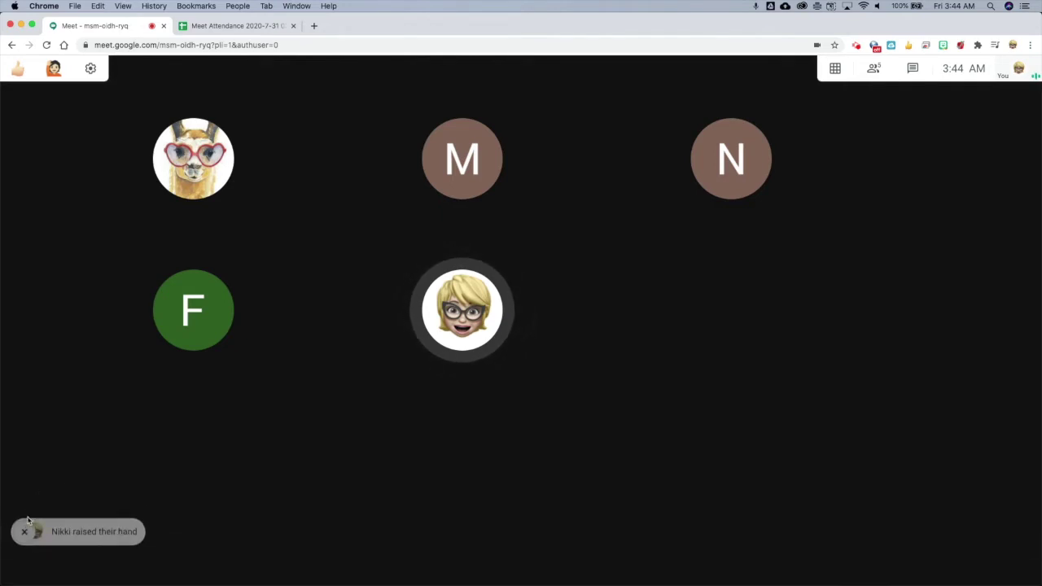
{"action": "left_click", "coordinate": [25, 519]}
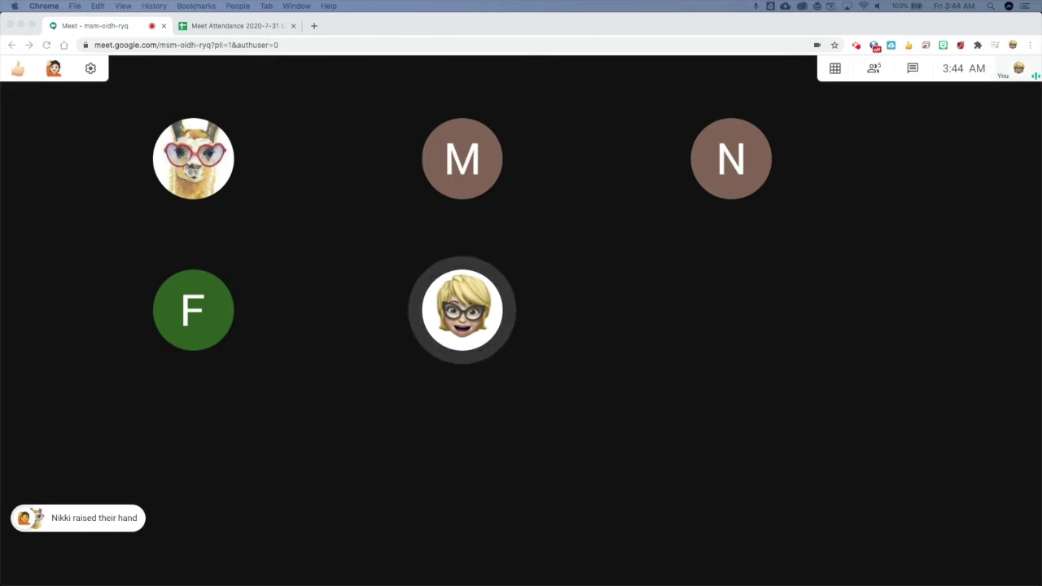
Step: Open the meeting chat
{"action": "left_click", "coordinate": [912, 68]}
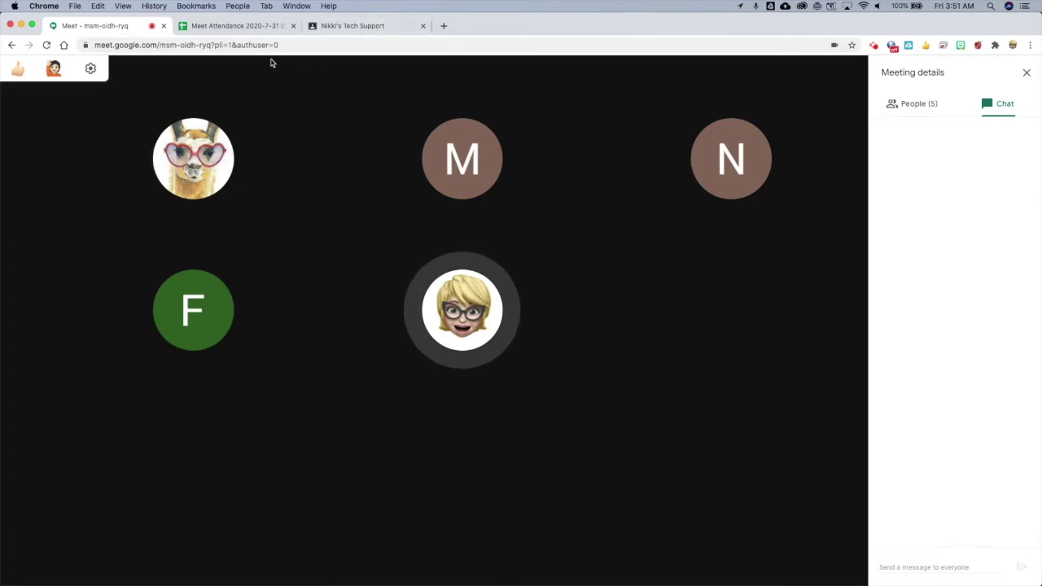
Step: Switch to the Google Classroom class page and generate a Meet link for the class
{"action": "left_click", "coordinate": [348, 27]}
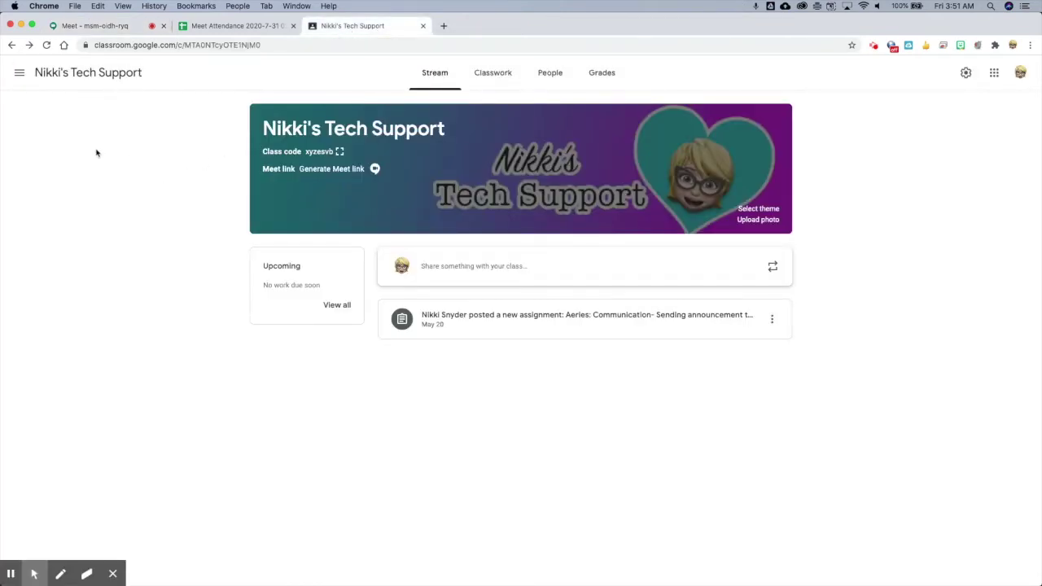
{"action": "left_click", "coordinate": [357, 171]}
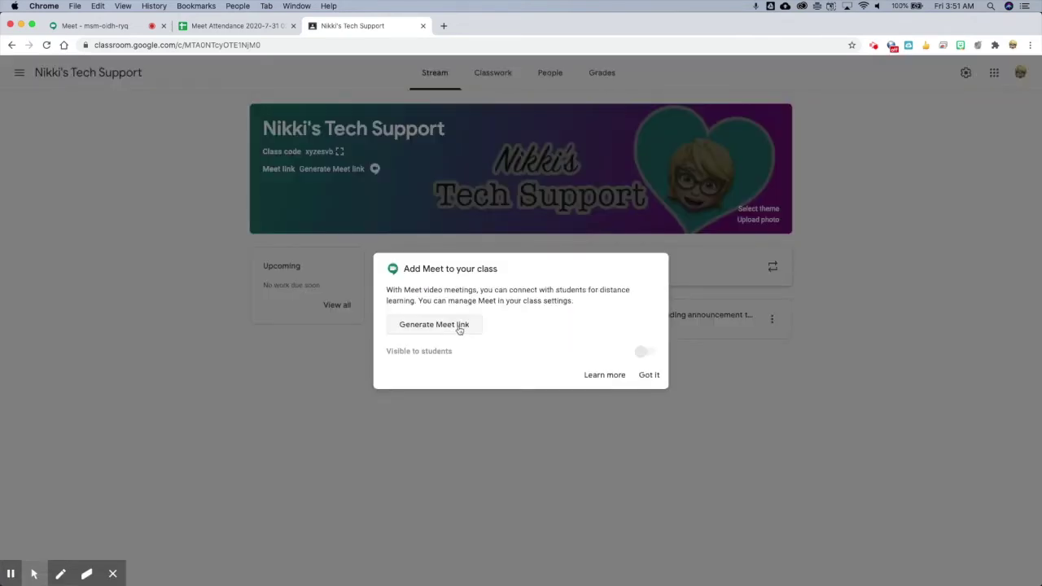
{"action": "left_click", "coordinate": [460, 327]}
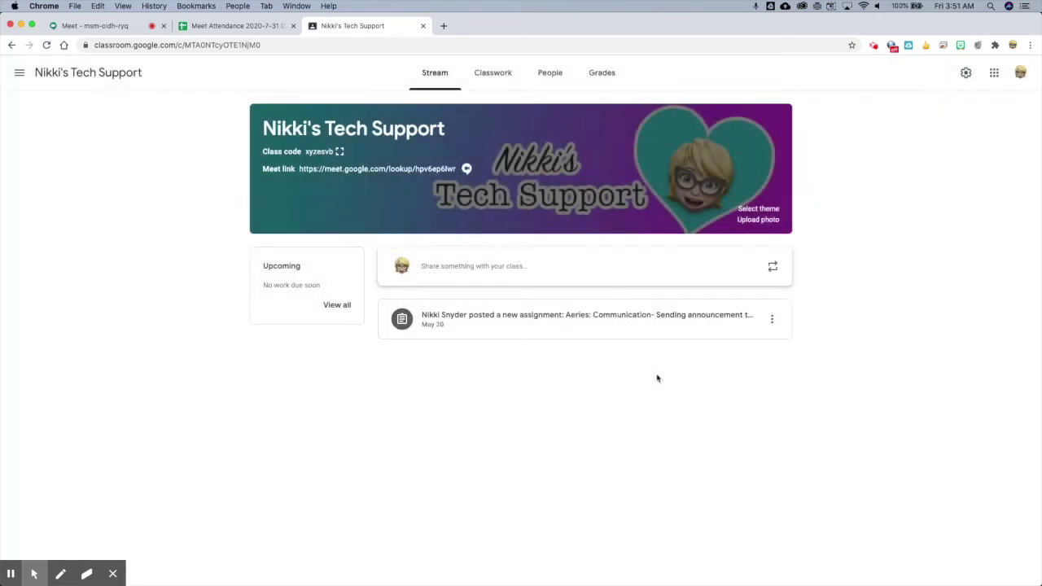
{"action": "left_click", "coordinate": [390, 174]}
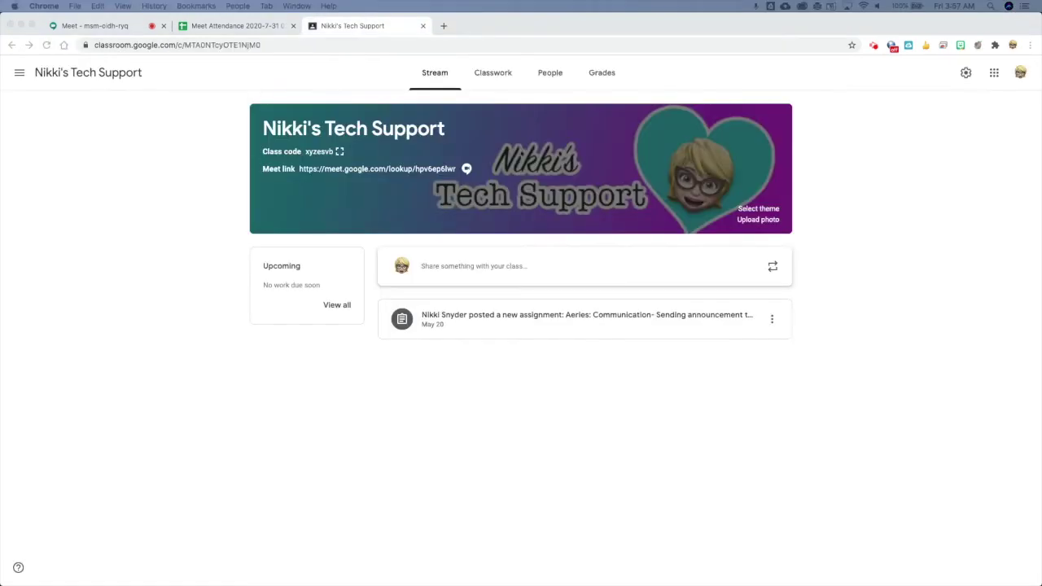
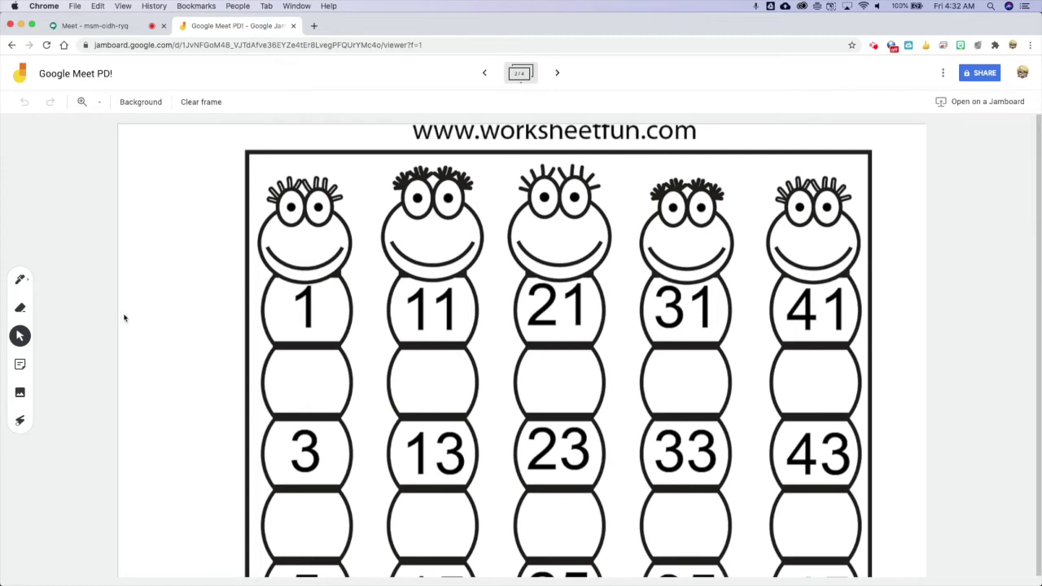
Step: Handwrite 2 and 4 with a teal pen in the blank segments of the first caterpillar
{"action": "left_click", "coordinate": [20, 279]}
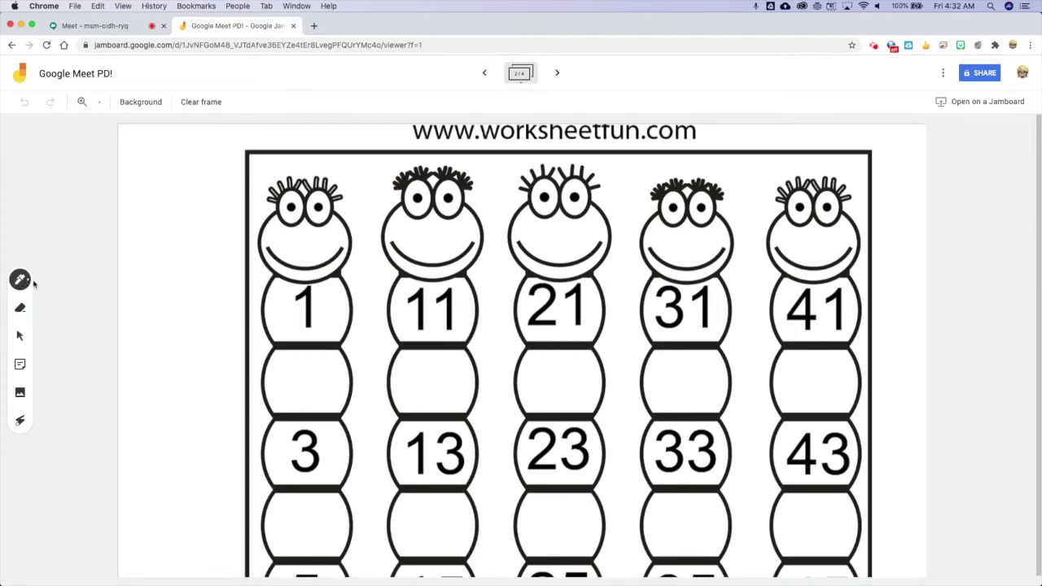
{"action": "right_click", "coordinate": [36, 281]}
{"action": "left_click", "coordinate": [20, 280]}
{"action": "left_click", "coordinate": [20, 280]}
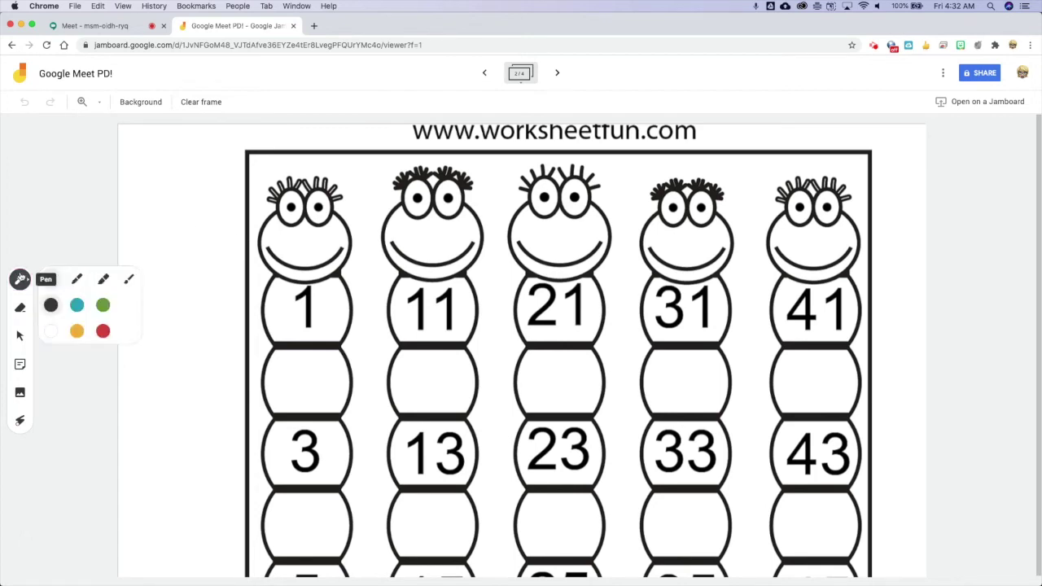
{"action": "left_click", "coordinate": [77, 304]}
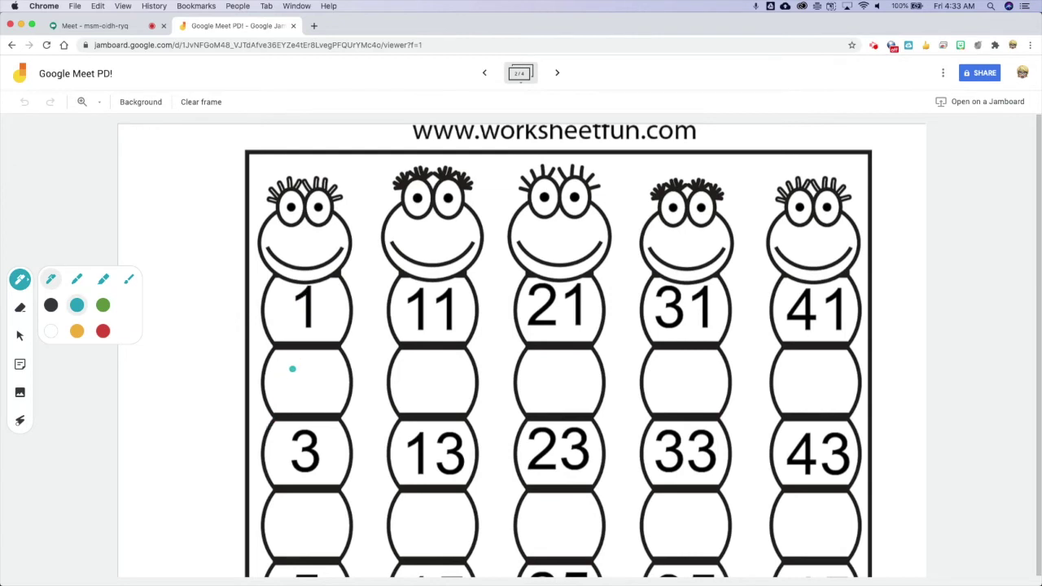
{"action": "mouse_move", "coordinate": [291, 364]}
{"action": "left_mouse_down"}
{"action": "mouse_move", "coordinate": [312, 364]}
{"action": "mouse_move", "coordinate": [300, 386]}
{"action": "mouse_move", "coordinate": [326, 394]}
{"action": "left_mouse_up"}
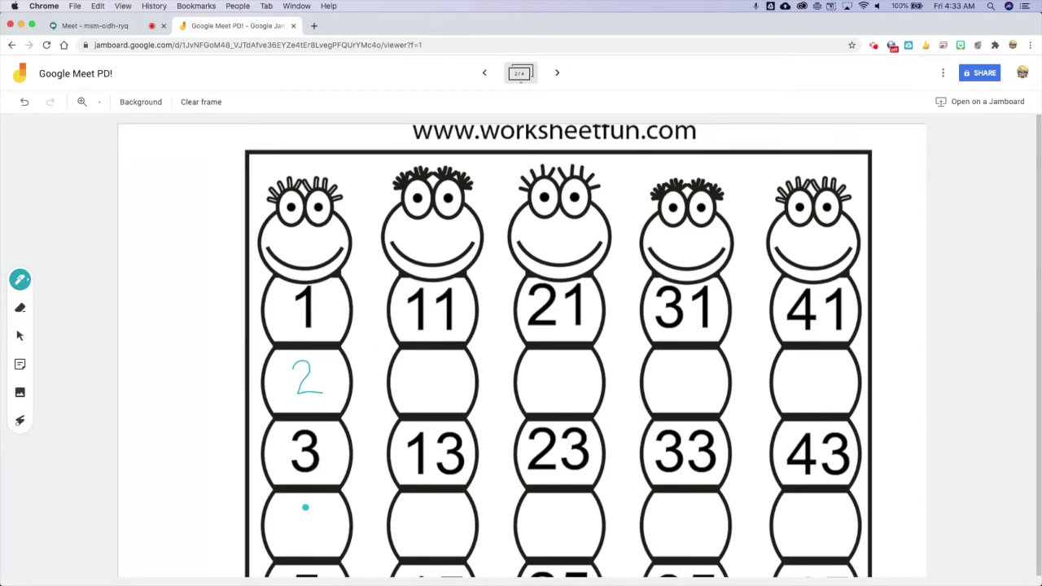
{"action": "mouse_move", "coordinate": [294, 507]}
{"action": "left_mouse_down"}
{"action": "mouse_move", "coordinate": [294, 521]}
{"action": "mouse_move", "coordinate": [329, 523]}
{"action": "mouse_move", "coordinate": [313, 546]}
{"action": "left_mouse_up"}
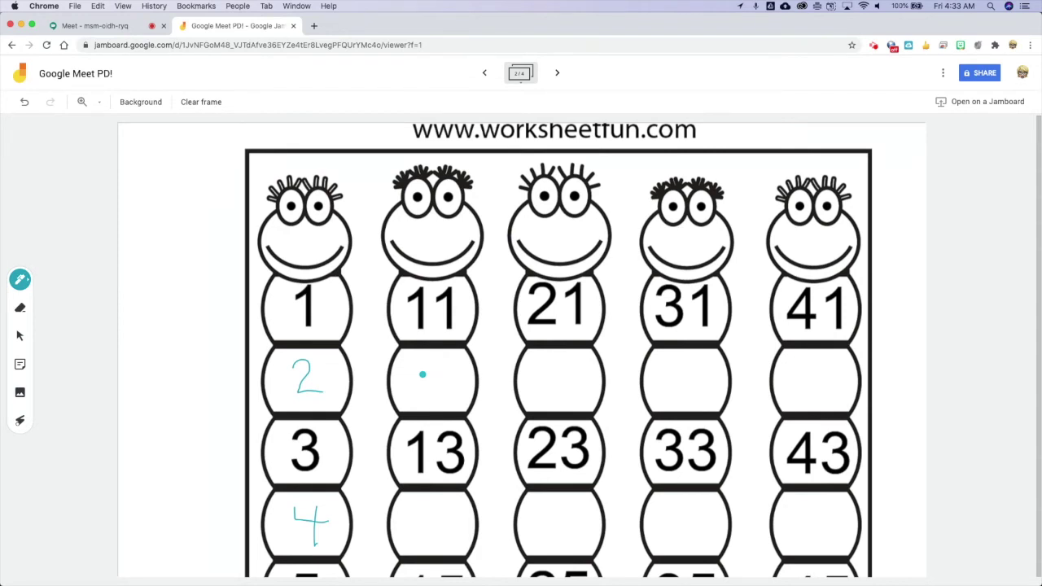
Step: Go to frame 3 of the jam and use the laser to sweep and circle areas of the number worksheet
{"action": "left_click", "coordinate": [558, 73]}
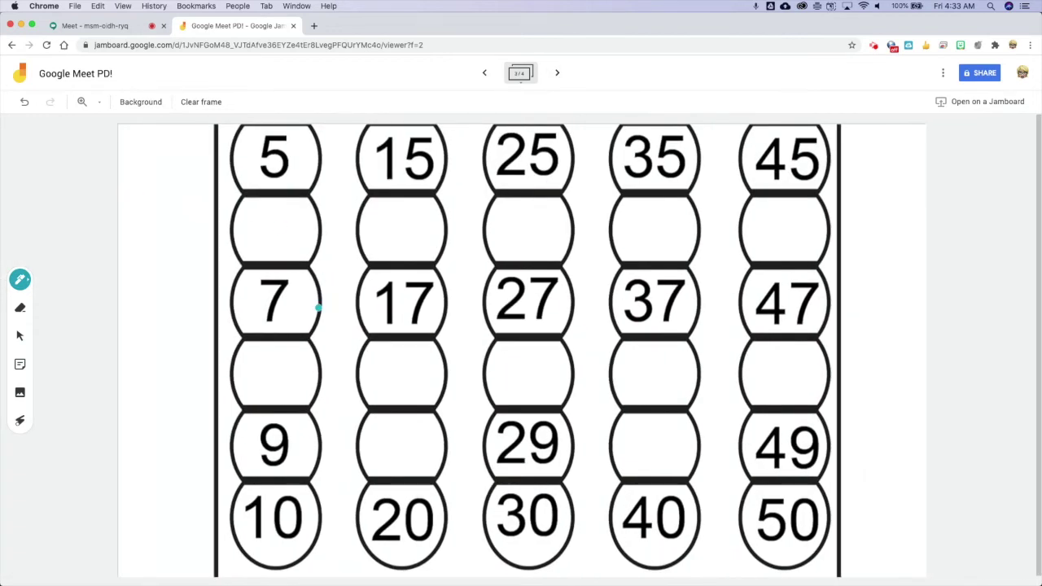
{"action": "left_click", "coordinate": [22, 421]}
{"action": "mouse_move", "coordinate": [415, 324]}
{"action": "left_mouse_down"}
{"action": "mouse_move", "coordinate": [415, 281]}
{"action": "mouse_move", "coordinate": [560, 308]}
{"action": "mouse_move", "coordinate": [314, 281]}
{"action": "left_mouse_up"}
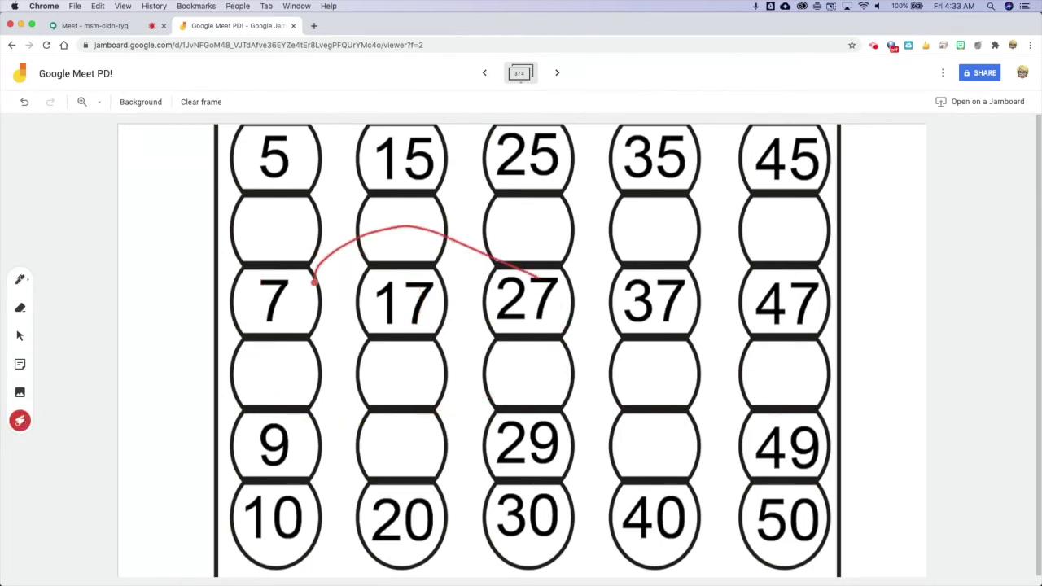
{"action": "mouse_move", "coordinate": [538, 245]}
{"action": "left_mouse_down"}
{"action": "mouse_move", "coordinate": [475, 258]}
{"action": "mouse_move", "coordinate": [744, 293]}
{"action": "mouse_move", "coordinate": [464, 281]}
{"action": "left_mouse_up"}
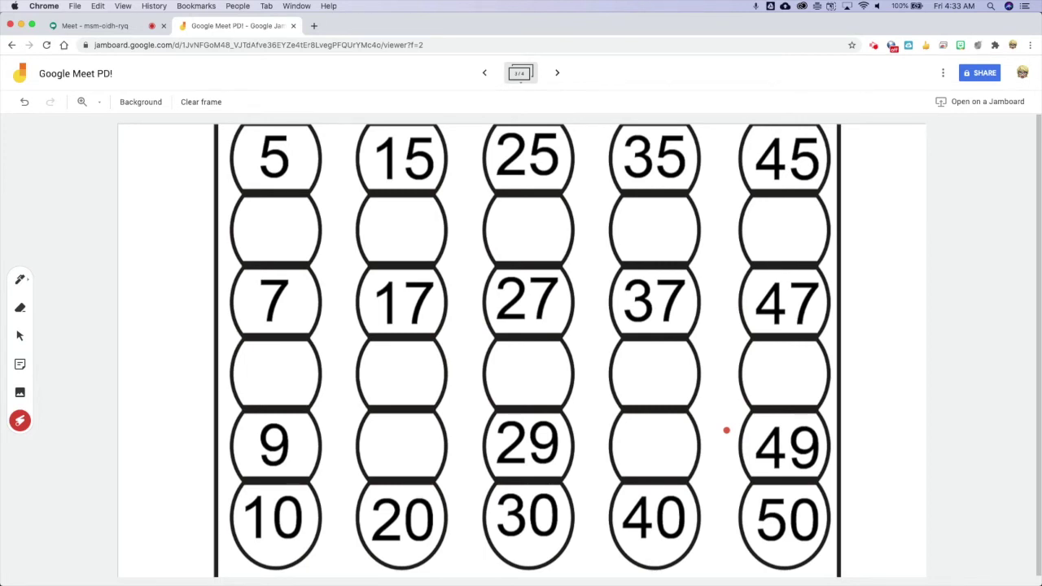
{"action": "mouse_move", "coordinate": [757, 183]}
{"action": "left_mouse_down"}
{"action": "mouse_move", "coordinate": [708, 225]}
{"action": "mouse_move", "coordinate": [735, 165]}
{"action": "left_mouse_up"}
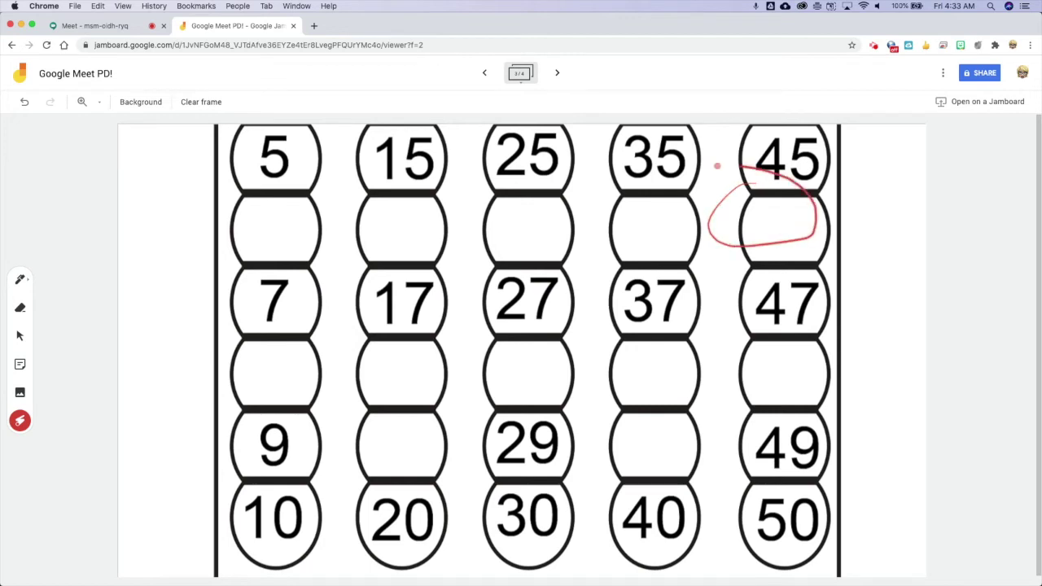
{"action": "mouse_move", "coordinate": [535, 217]}
{"action": "left_mouse_down"}
{"action": "mouse_move", "coordinate": [607, 224]}
{"action": "mouse_move", "coordinate": [480, 210]}
{"action": "left_mouse_up"}
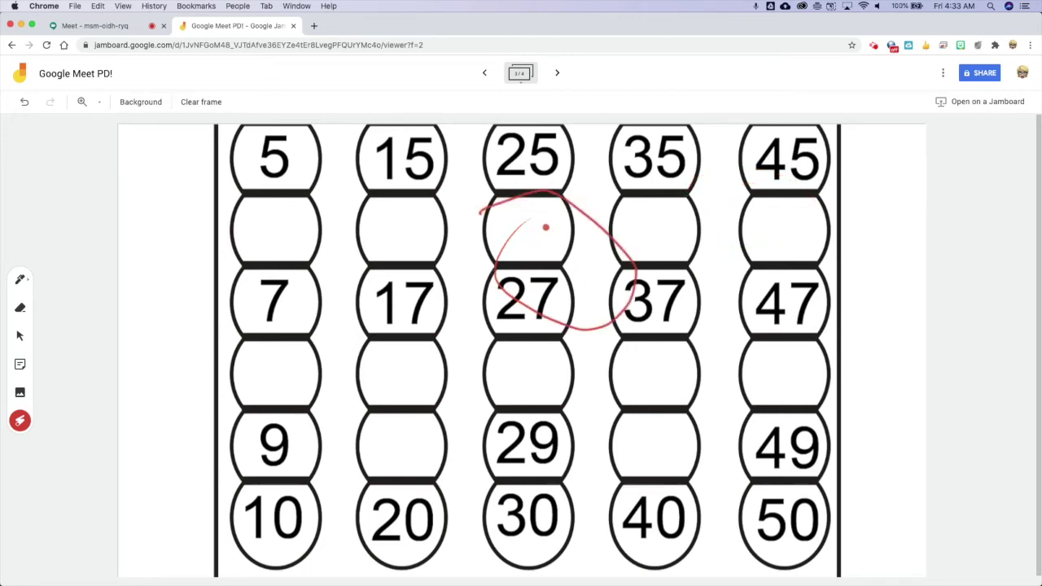
{"action": "mouse_move", "coordinate": [287, 409]}
{"action": "left_mouse_down"}
{"action": "mouse_move", "coordinate": [204, 361]}
{"action": "mouse_move", "coordinate": [215, 404]}
{"action": "left_mouse_up"}
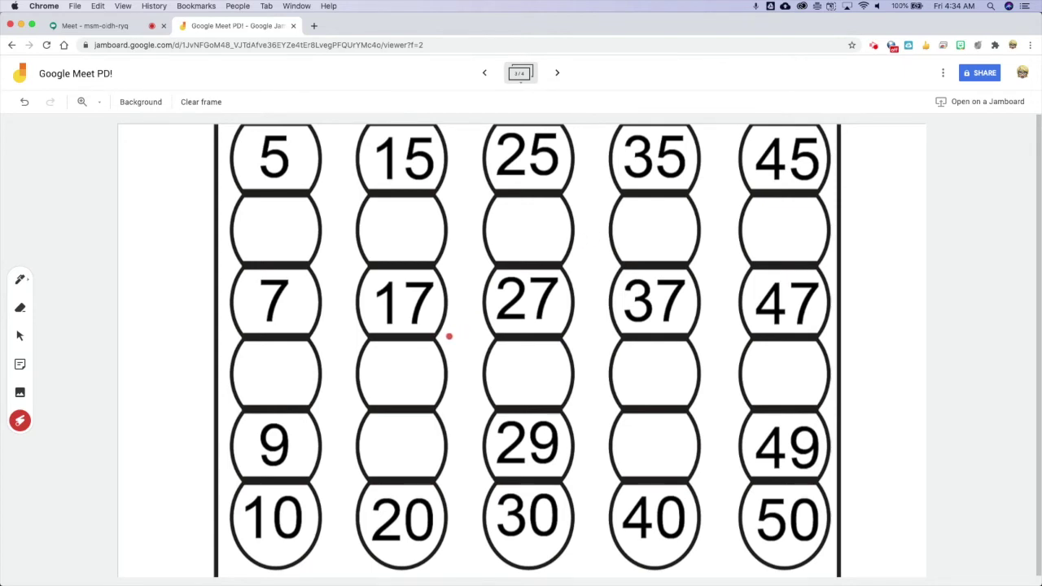
{"action": "mouse_move", "coordinate": [410, 234]}
{"action": "left_mouse_down"}
{"action": "mouse_move", "coordinate": [492, 346]}
{"action": "mouse_move", "coordinate": [361, 268]}
{"action": "left_mouse_up"}
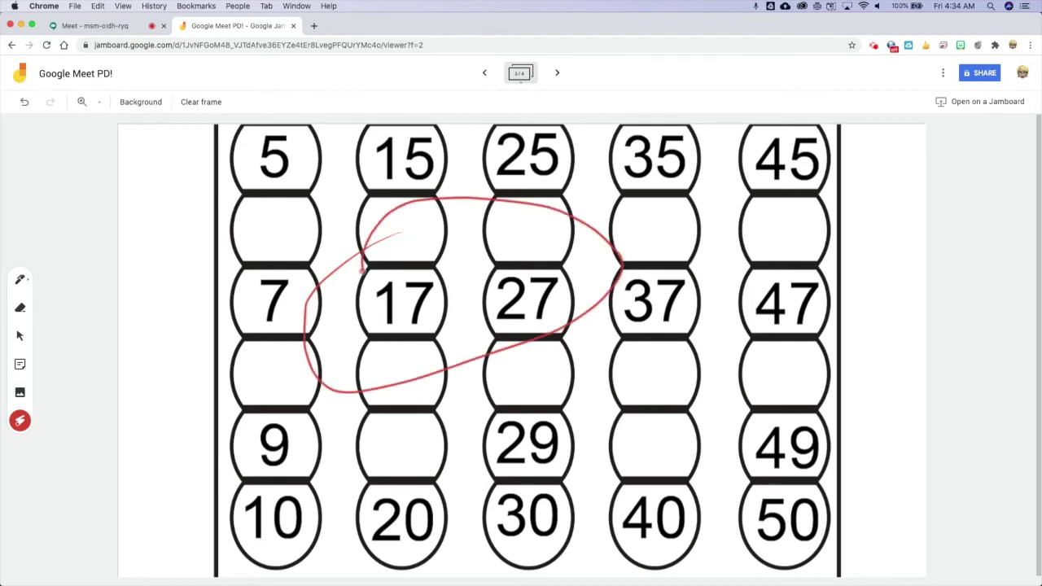
{"action": "mouse_move", "coordinate": [601, 265]}
{"action": "left_mouse_down"}
{"action": "mouse_move", "coordinate": [749, 399]}
{"action": "mouse_move", "coordinate": [616, 287]}
{"action": "left_mouse_up"}
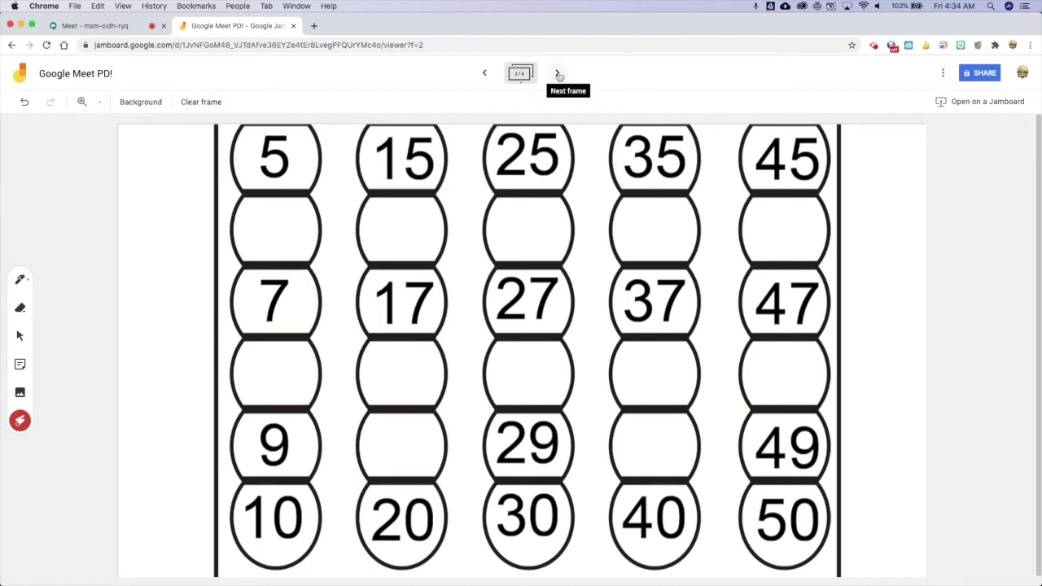
Step: On frame 4, draw black pen lines matching 2 to the orange fruits, 3 to the blueberries and 4 to the cherries
{"action": "left_click", "coordinate": [558, 74]}
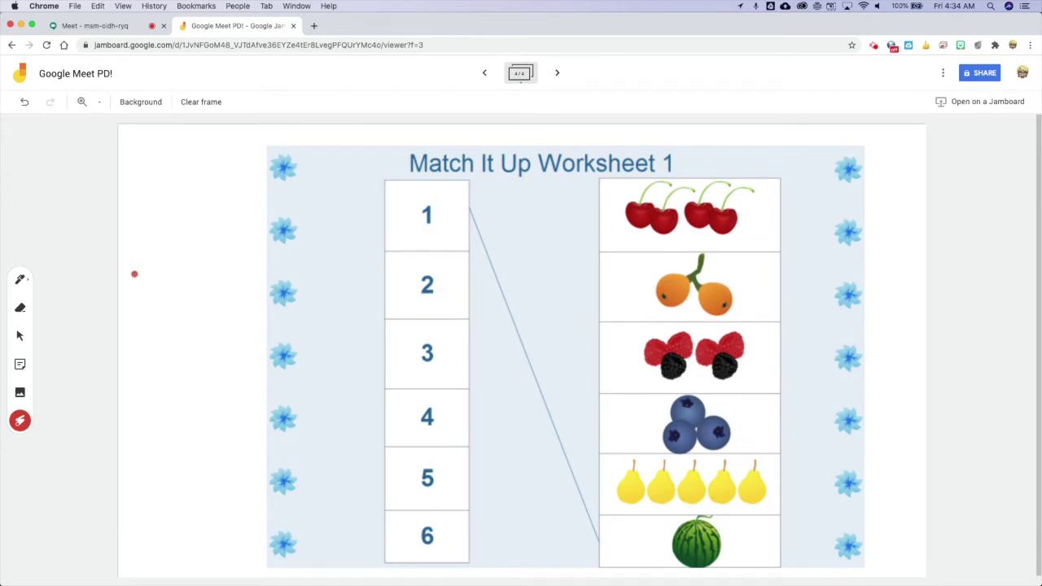
{"action": "left_click", "coordinate": [20, 280]}
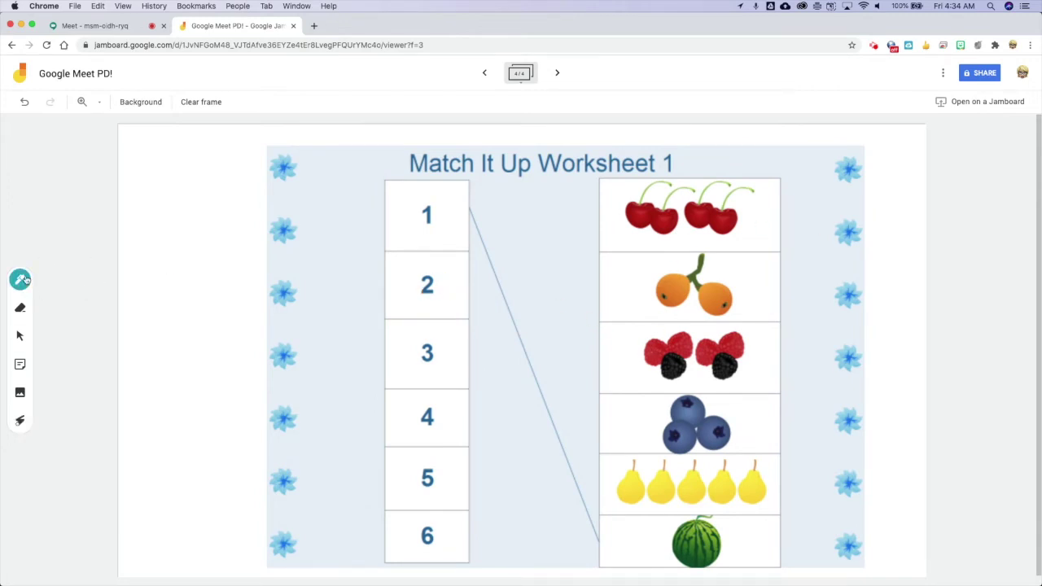
{"action": "left_click", "coordinate": [24, 279]}
{"action": "left_click", "coordinate": [51, 305]}
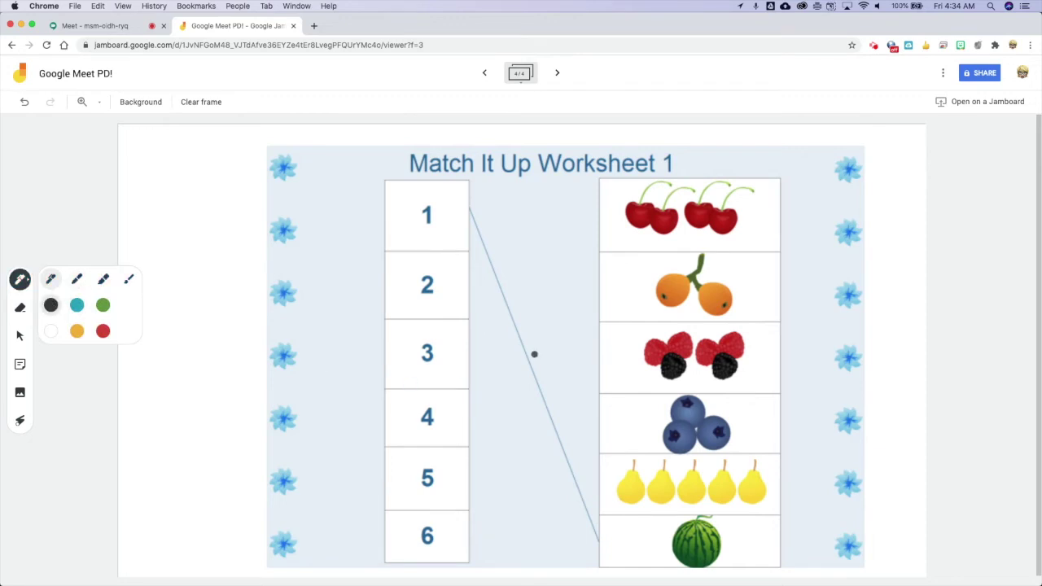
{"action": "left_click_drag", "start_coordinate": [437, 286], "coordinate": [641, 290]}
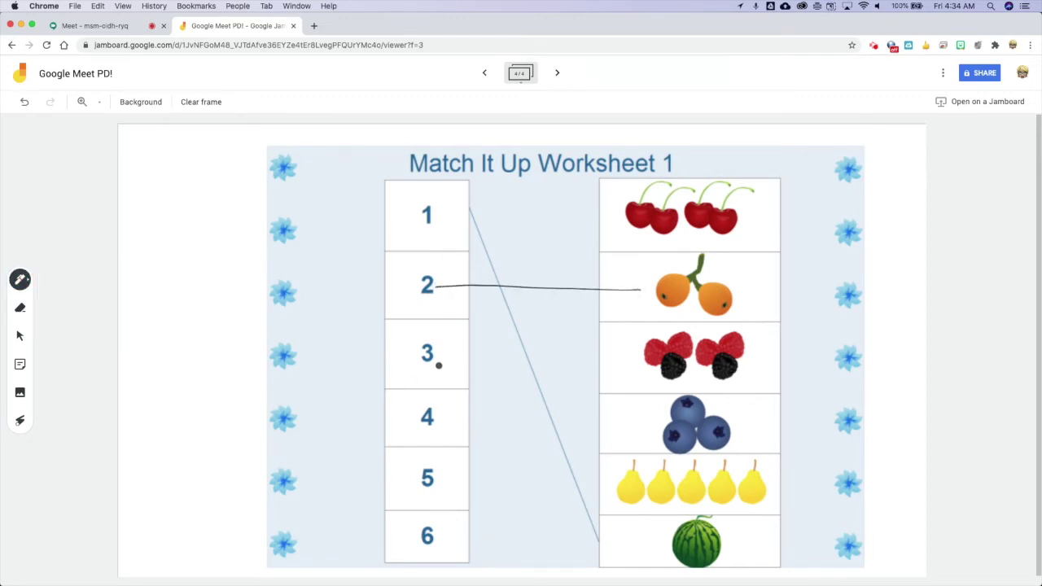
{"action": "left_click_drag", "start_coordinate": [430, 364], "coordinate": [693, 424]}
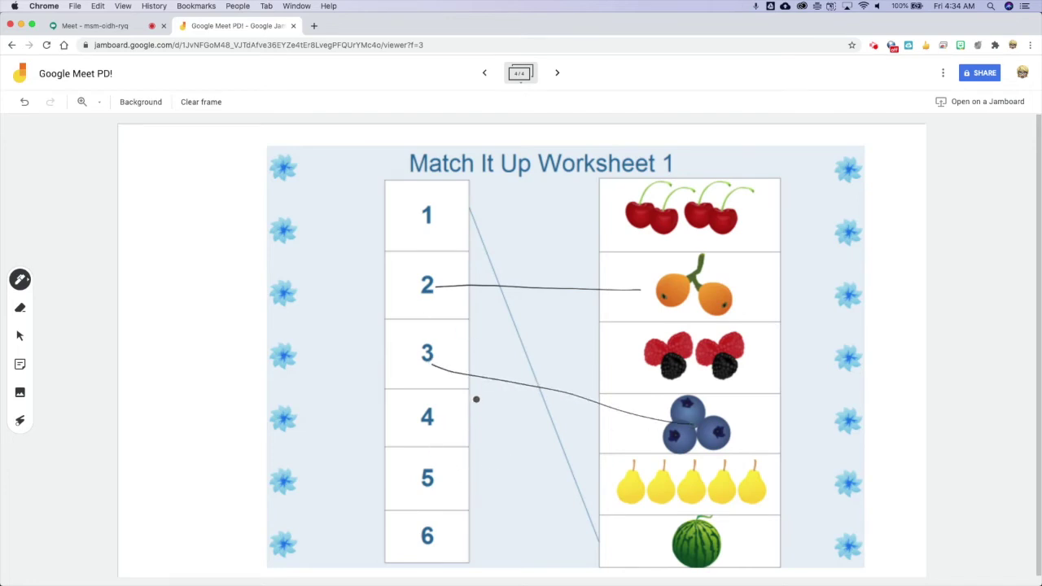
{"action": "mouse_move", "coordinate": [445, 423]}
{"action": "left_mouse_down"}
{"action": "mouse_move", "coordinate": [575, 311]}
{"action": "mouse_move", "coordinate": [631, 215]}
{"action": "left_mouse_up"}
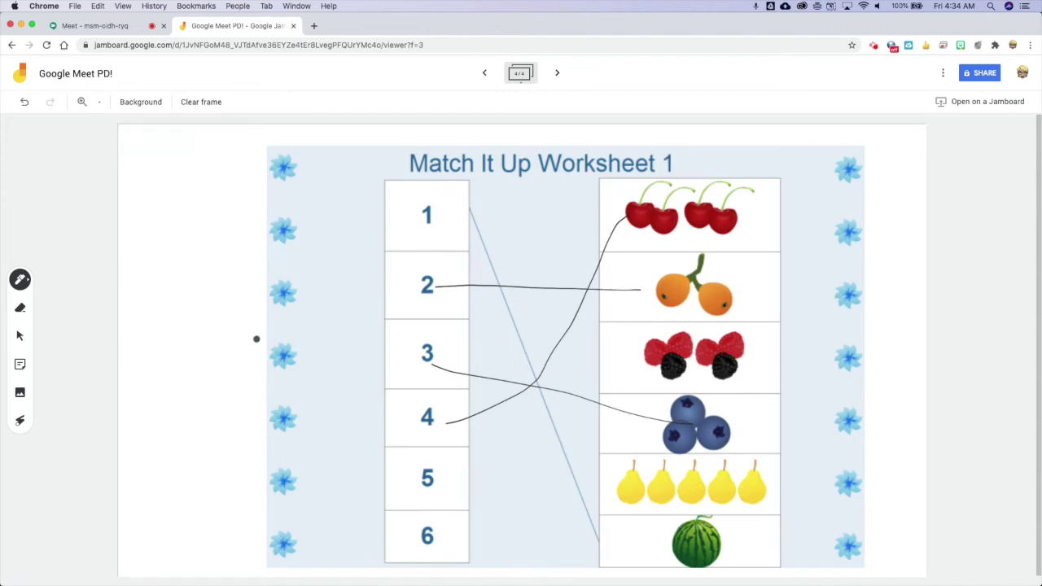
Step: Return to the Google Meet meeting, close the chat, present the browser window containing the meeting, and switch to the Jamboard worksheet
{"action": "left_click", "coordinate": [122, 25]}
{"action": "mouse_move", "coordinate": [638, 565]}
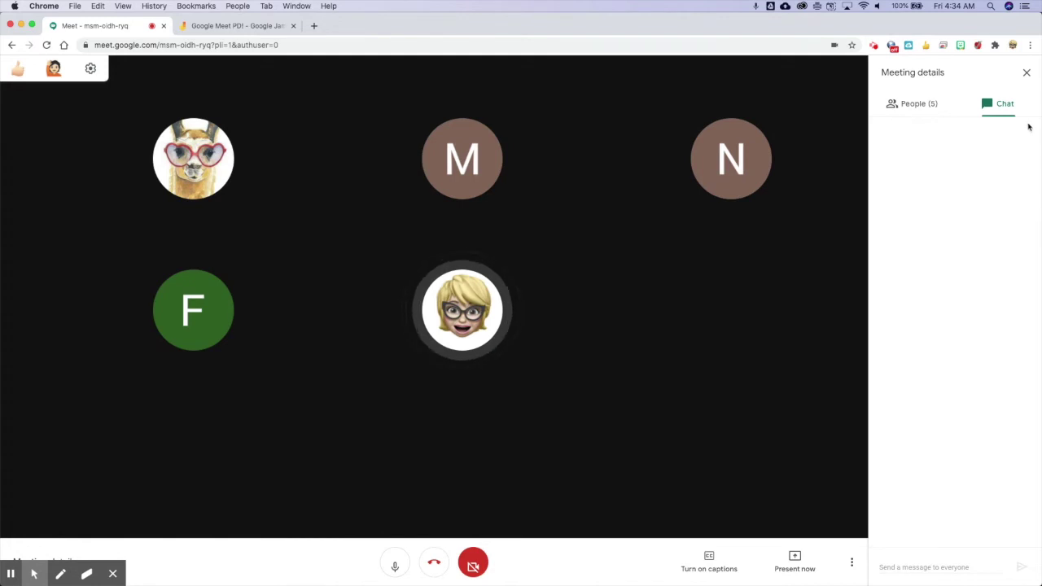
{"action": "left_click", "coordinate": [1027, 73]}
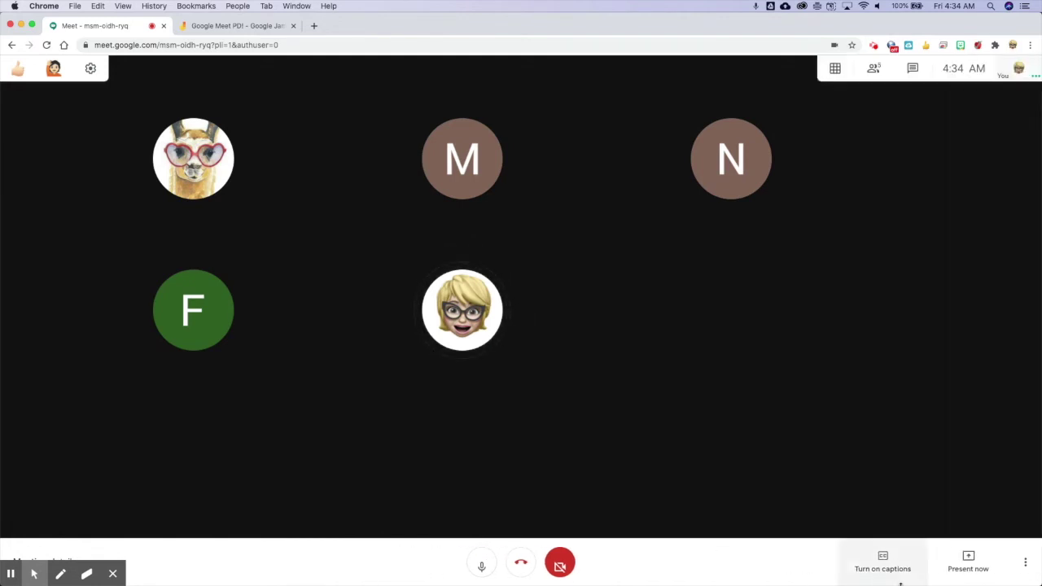
{"action": "left_click", "coordinate": [969, 562]}
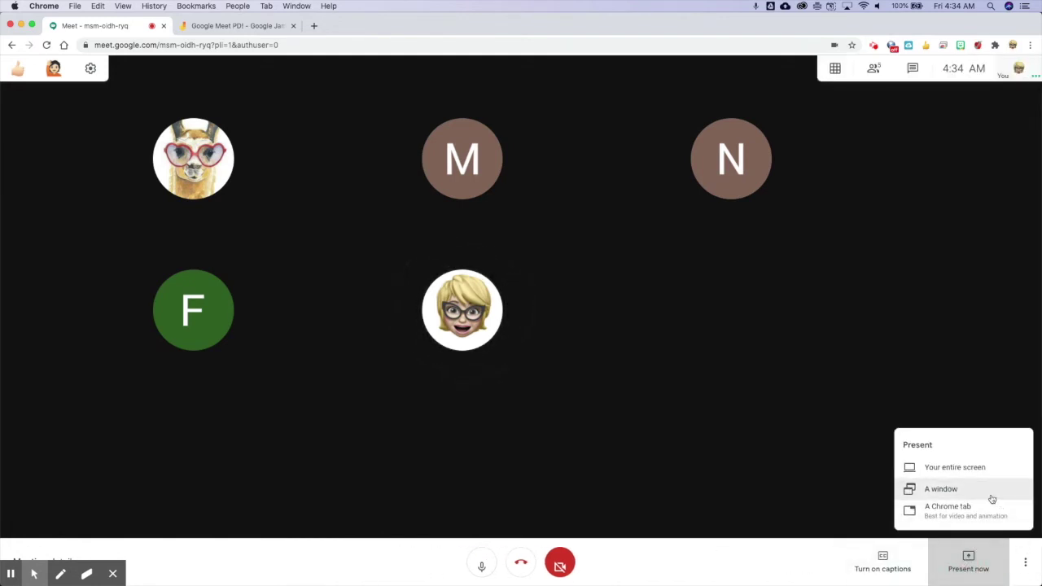
{"action": "left_click", "coordinate": [937, 491]}
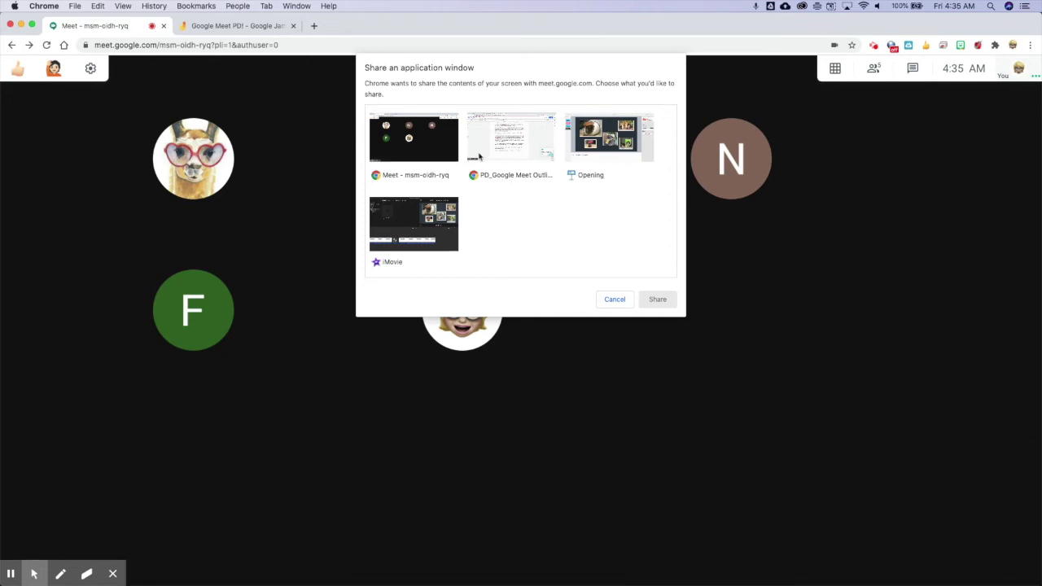
{"action": "left_click", "coordinate": [413, 155]}
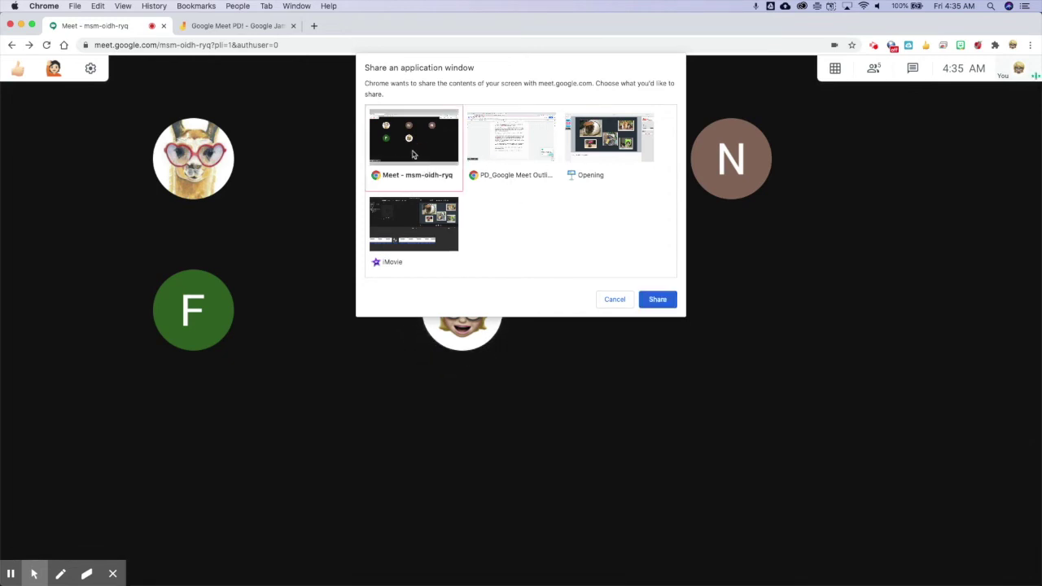
{"action": "left_click", "coordinate": [658, 299]}
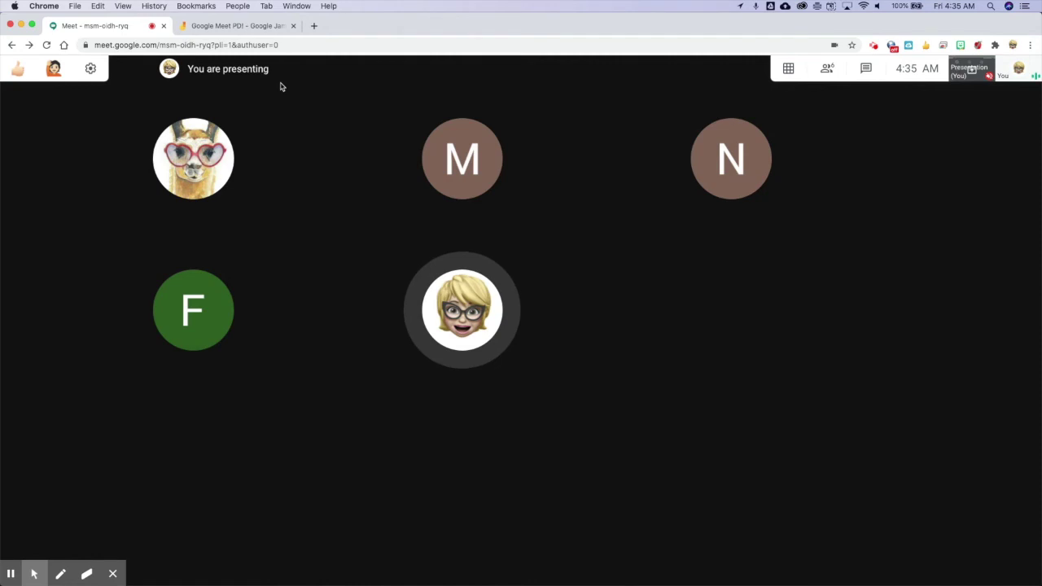
{"action": "left_click", "coordinate": [249, 27]}
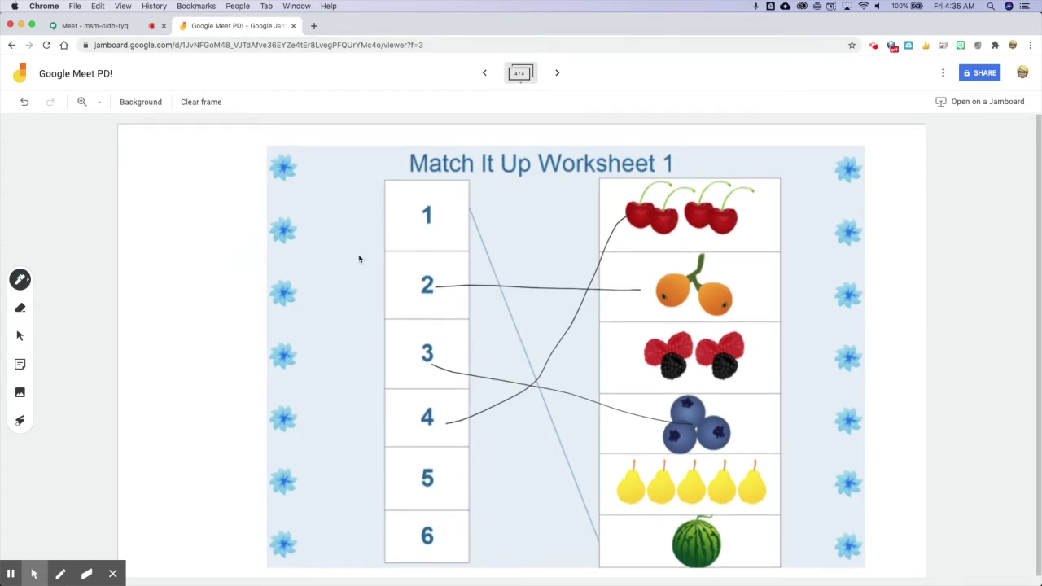
{"action": "left_click", "coordinate": [557, 72]}
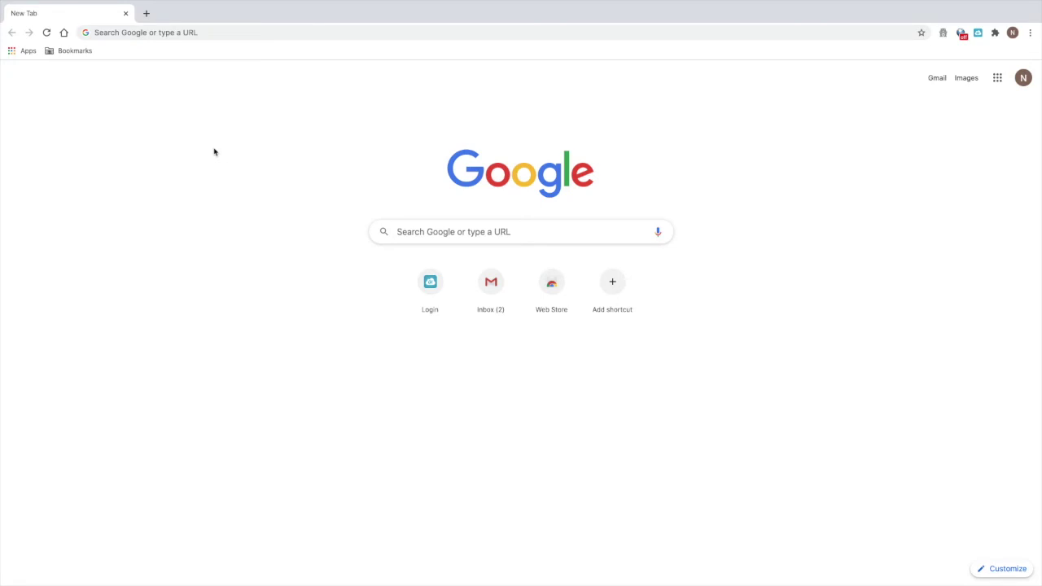
Step: Search Google for "chrome store" and open the YCUSD Approved Apps in the Chrome Web Store
{"action": "left_click", "coordinate": [347, 35]}
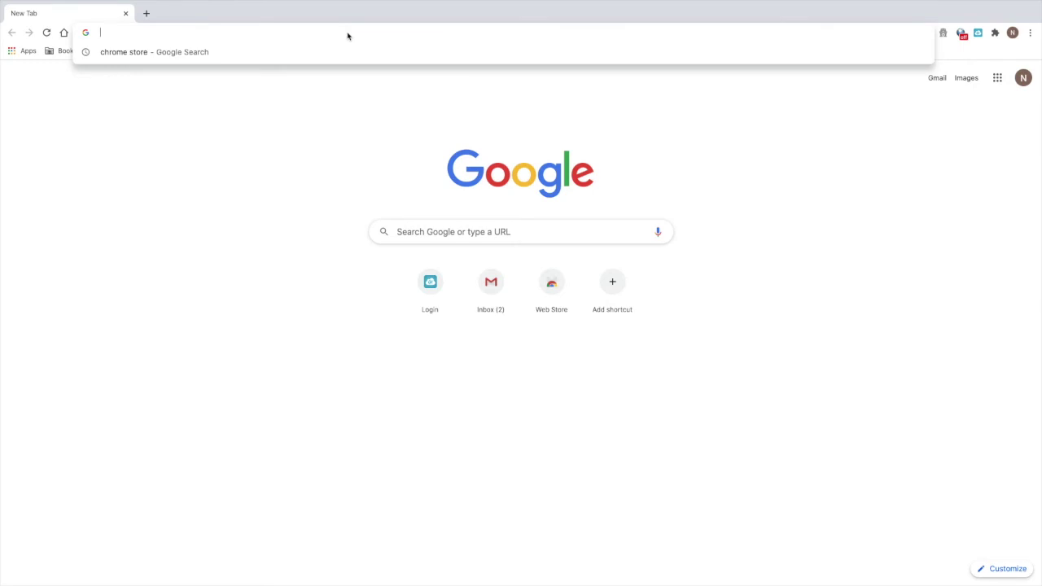
{"action": "type", "text": "chrome"}
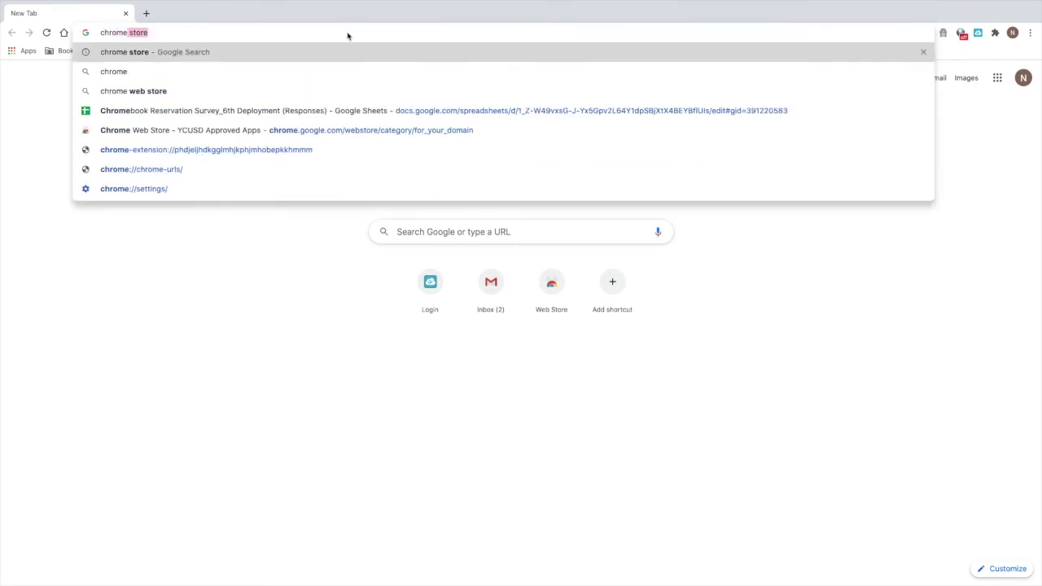
{"action": "key", "text": "Return"}
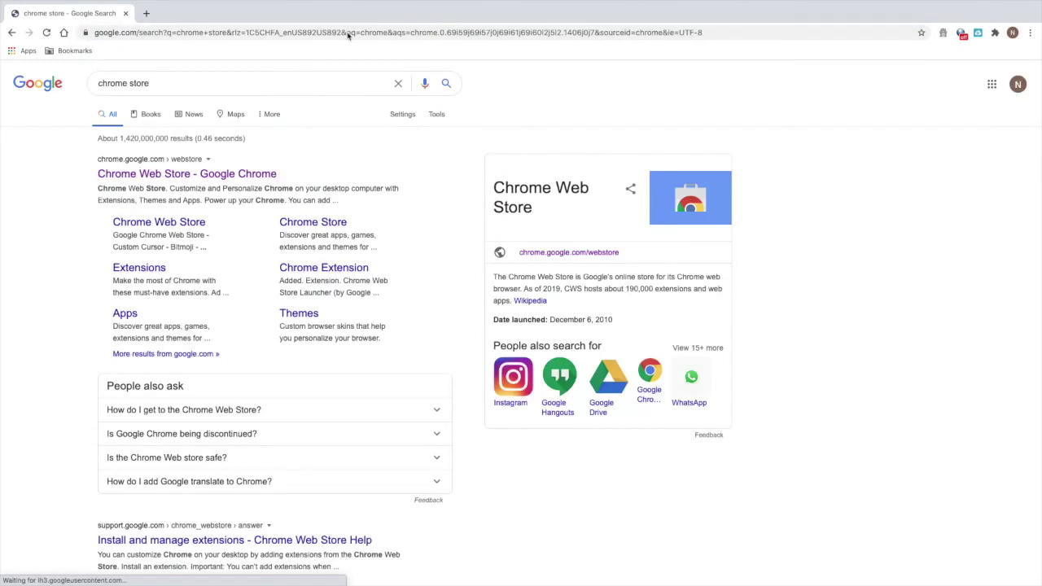
{"action": "left_click", "coordinate": [224, 176]}
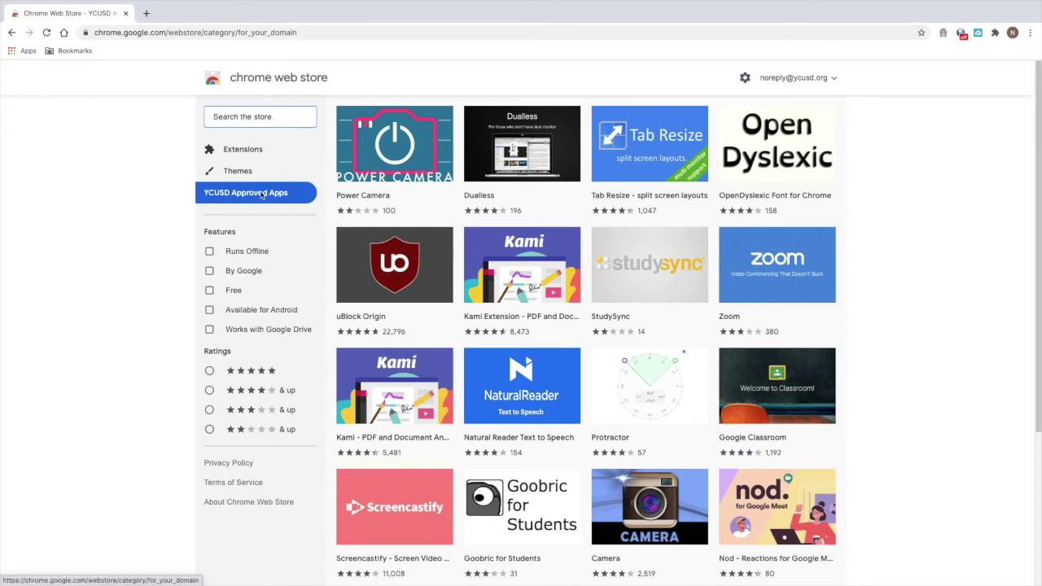
Step: Search the store for "attendance", add the Meet Attendance extension by claycodes.org to Chrome and dismiss the installation notice
{"action": "left_click", "coordinate": [274, 121]}
{"action": "type", "text": "attendance"}
{"action": "key", "text": "Return"}
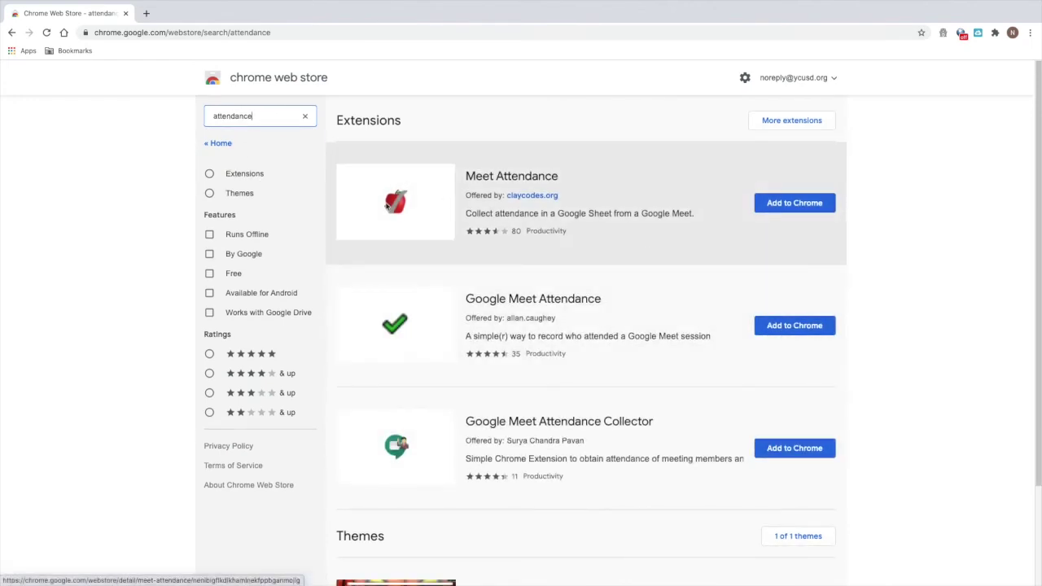
{"action": "left_click", "coordinate": [801, 204]}
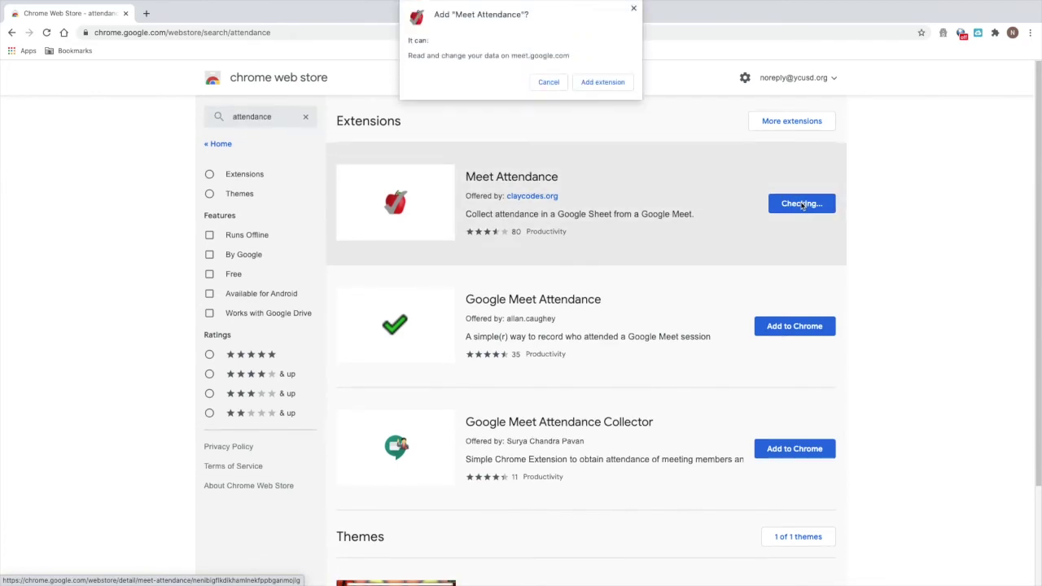
{"action": "left_click", "coordinate": [604, 83]}
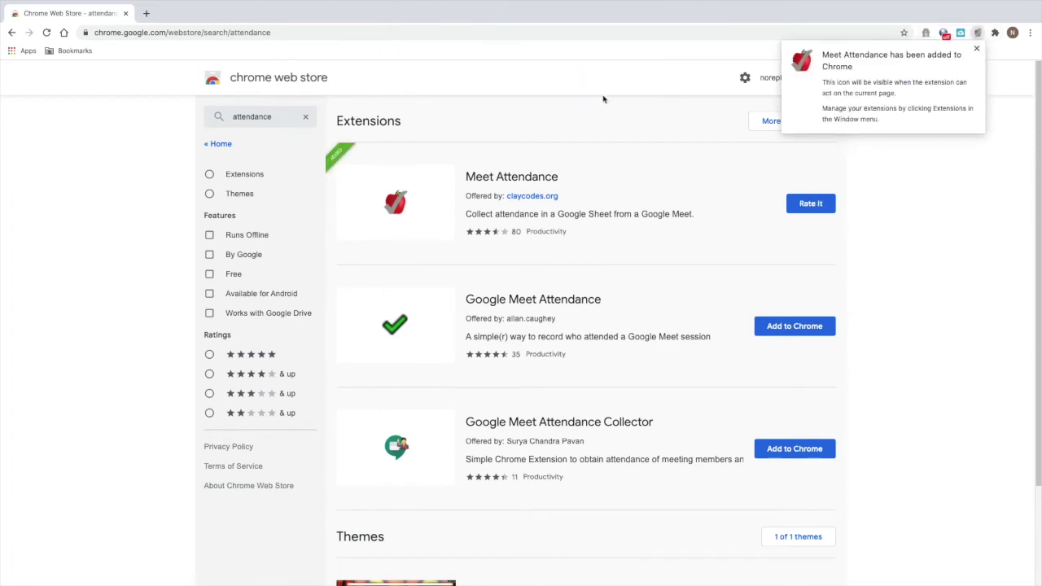
{"action": "left_click", "coordinate": [977, 50]}
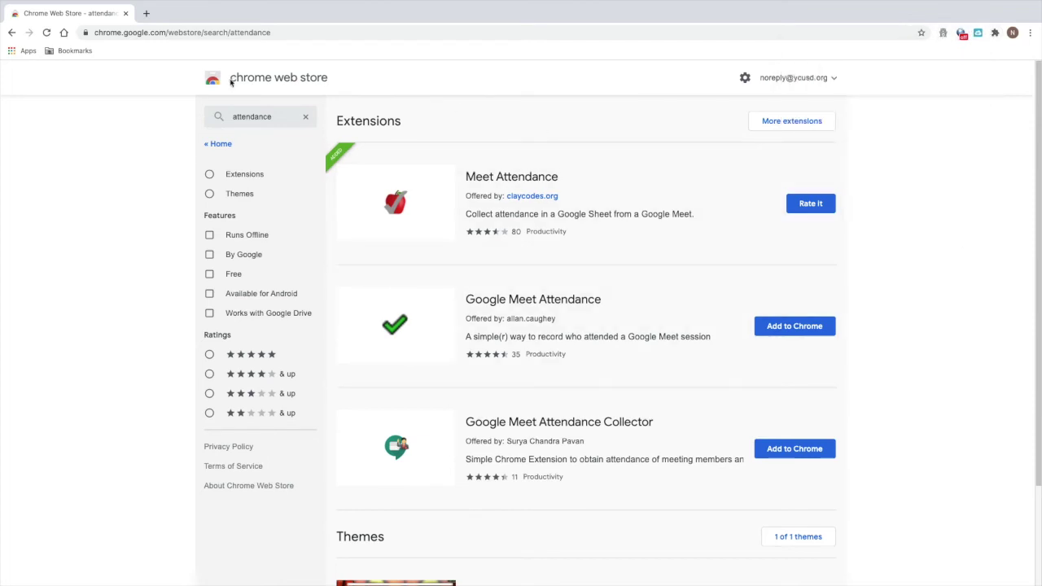
Step: Search the store for "nod" and add the Nod - Reactions for Google Meet extension to Chrome
{"action": "left_click_drag", "start_coordinate": [291, 119], "coordinate": [206, 119]}
{"action": "type", "text": "nod"}
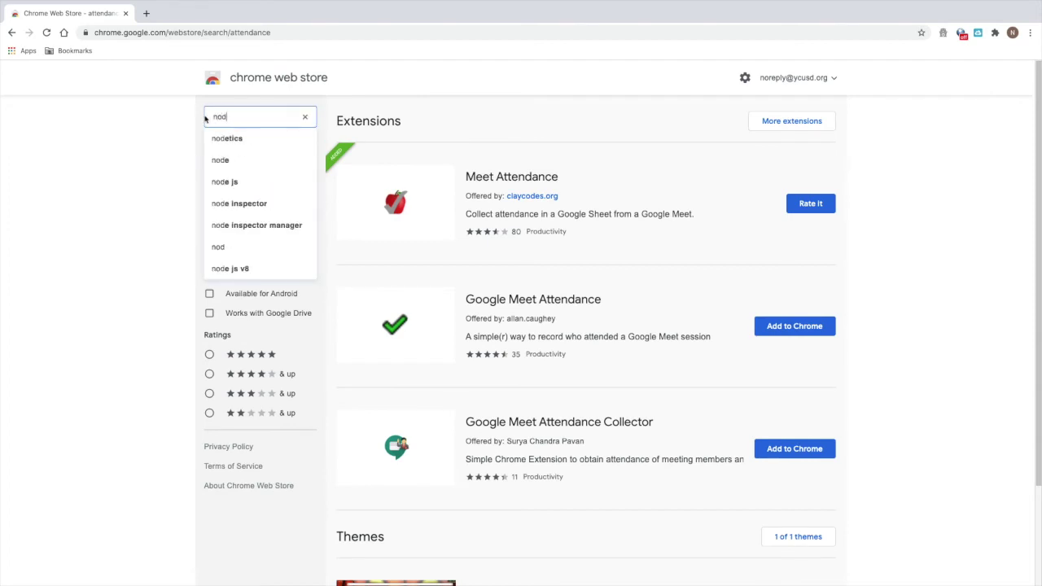
{"action": "key", "text": "Return"}
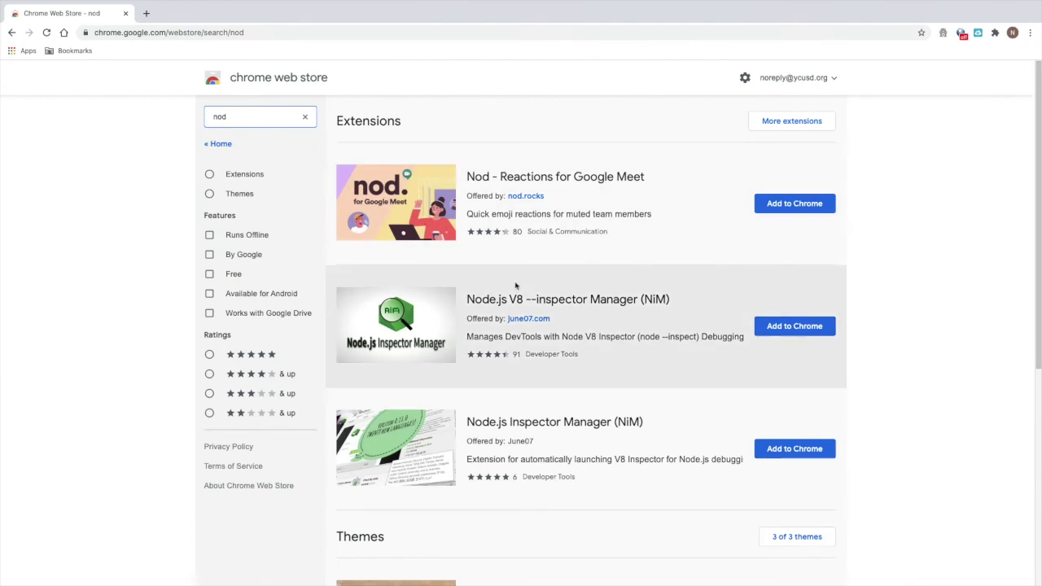
{"action": "left_click", "coordinate": [818, 207]}
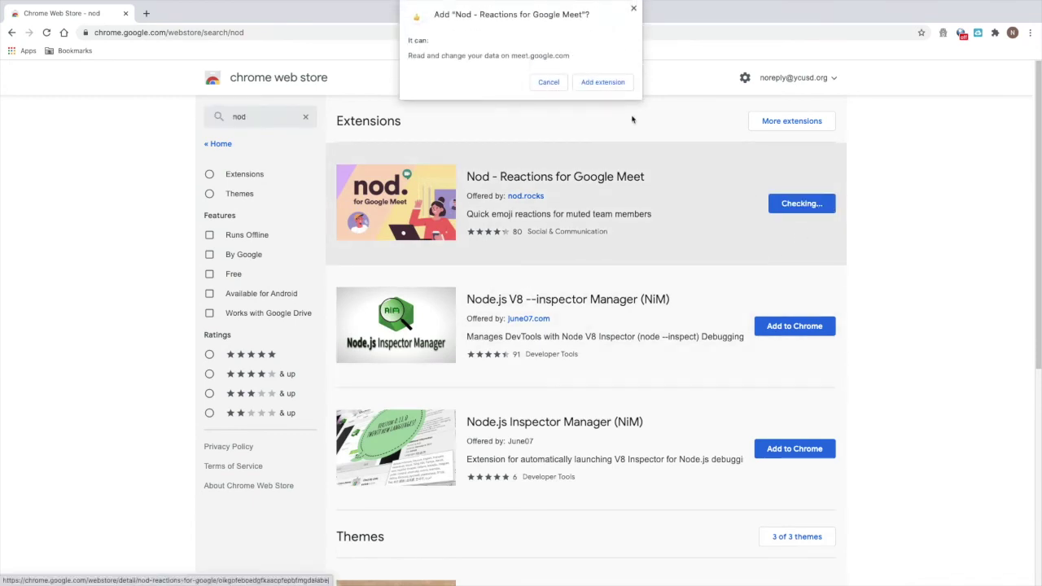
{"action": "left_click", "coordinate": [604, 82]}
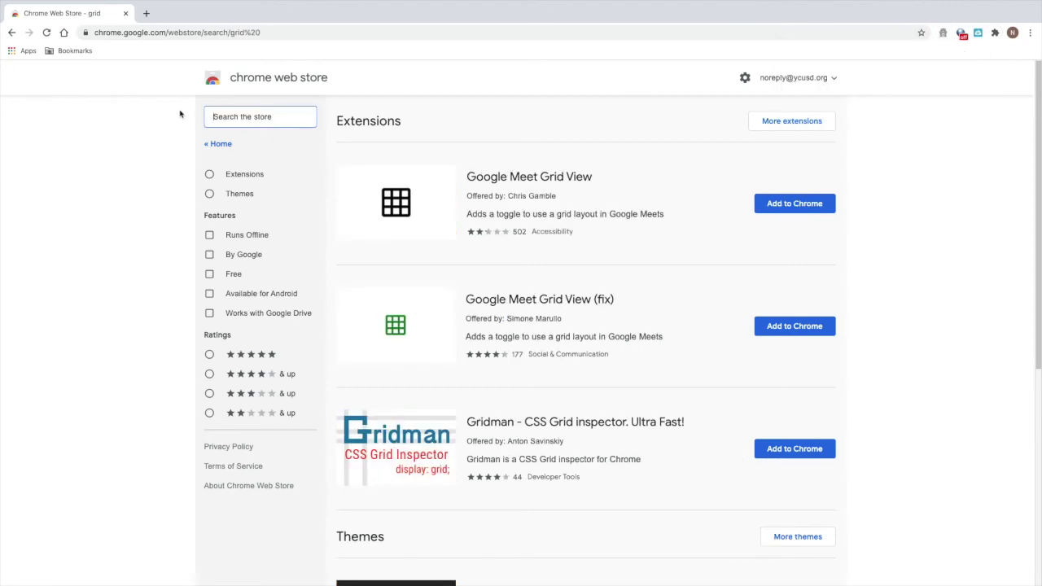
Step: Search the store for "grid" and add the Google Meet Grid View (fix) extension to Chrome
{"action": "type", "text": "grid"}
{"action": "key", "text": "Return"}
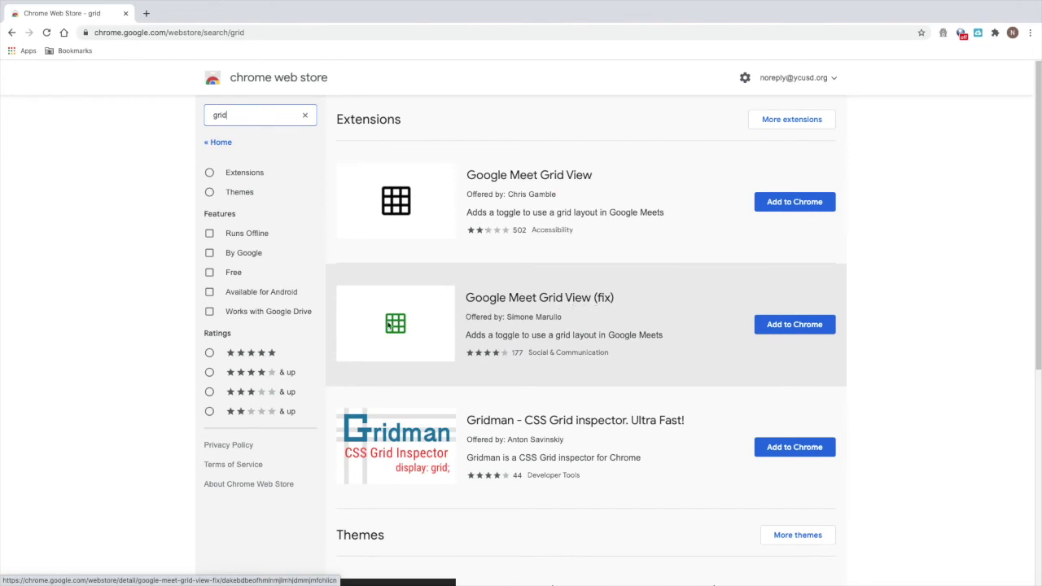
{"action": "left_click", "coordinate": [782, 326]}
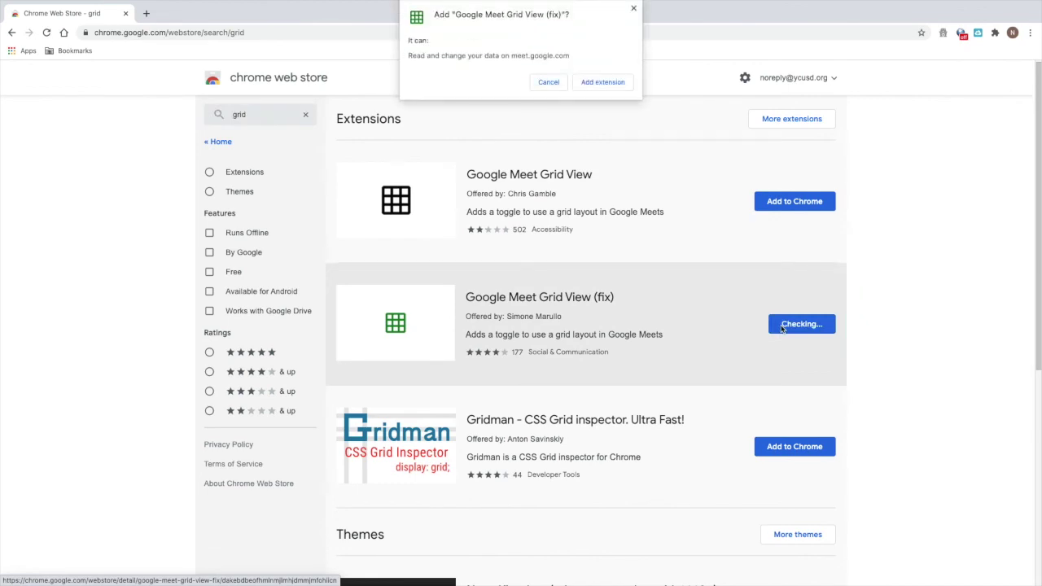
{"action": "left_click", "coordinate": [593, 86]}
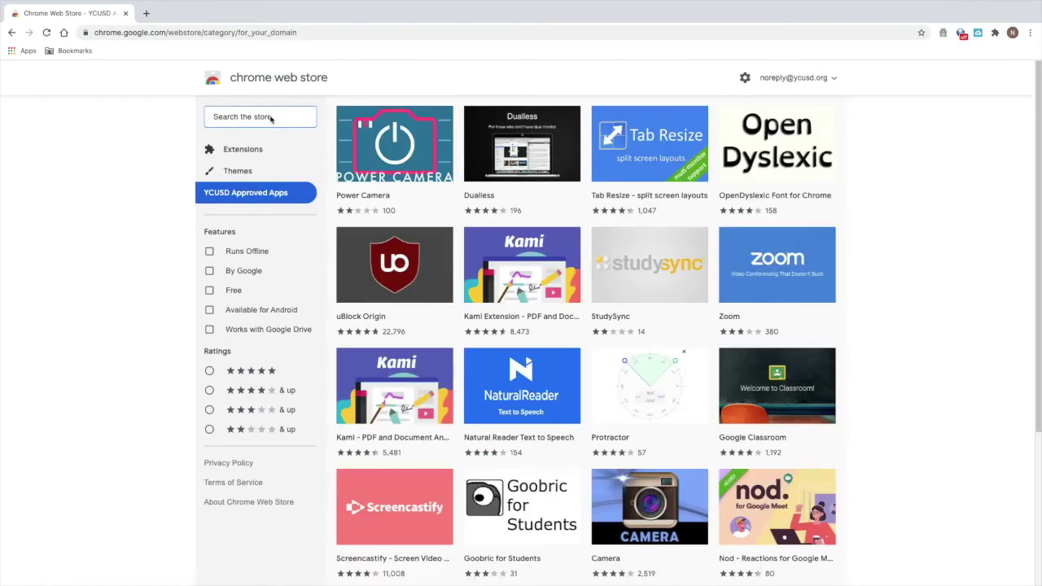
Step: Search the store for "push to talk" and add the Google Meet Push To Talk extension by hellomoonrise.com to Chrome
{"action": "type", "text": "push to talk"}
{"action": "key", "text": "Return"}
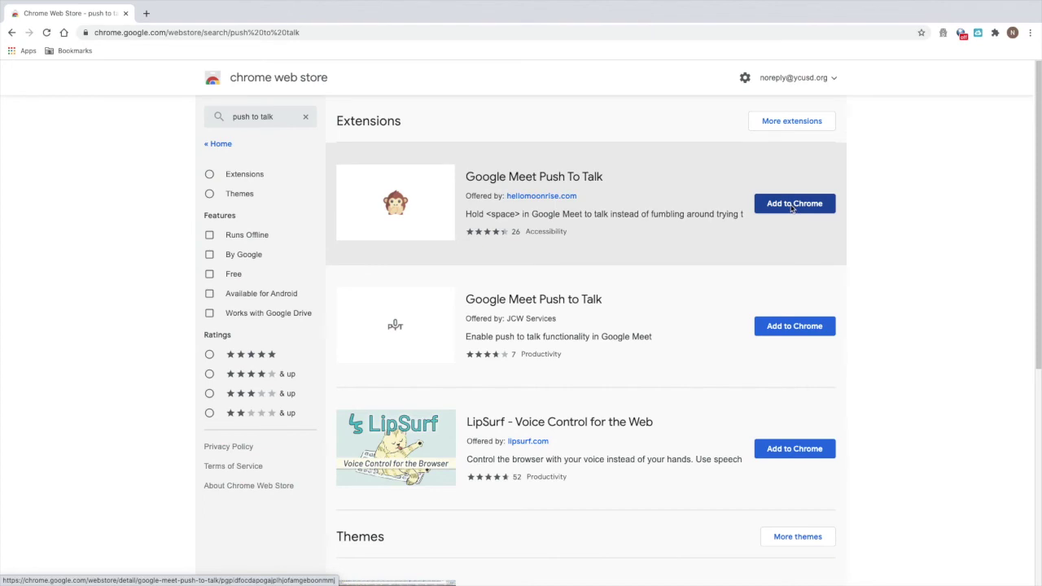
{"action": "left_click", "coordinate": [792, 205]}
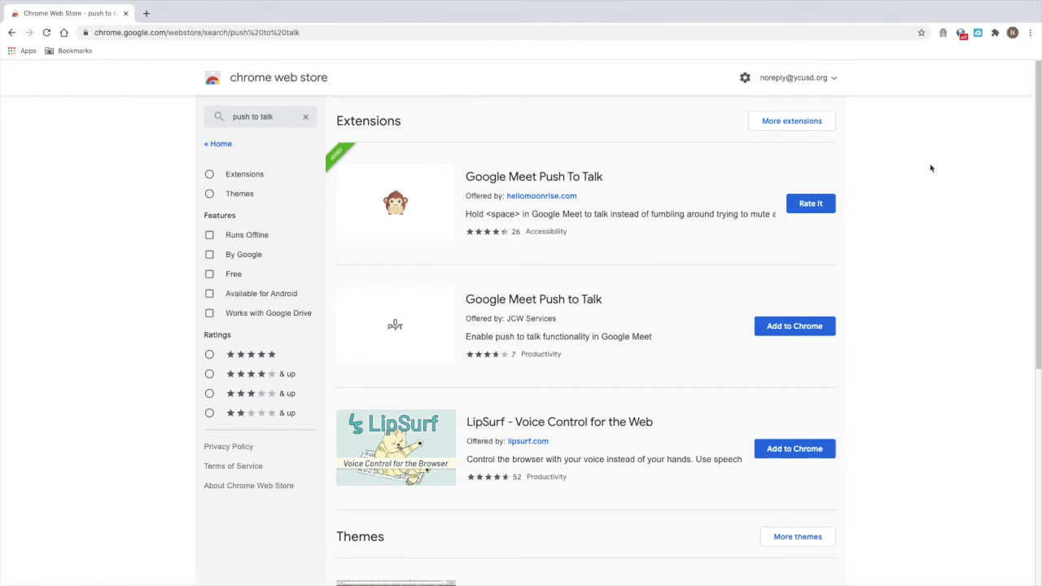
Step: Open the Chrome settings and go to the page listing the installed extensions
{"action": "left_click", "coordinate": [1031, 34]}
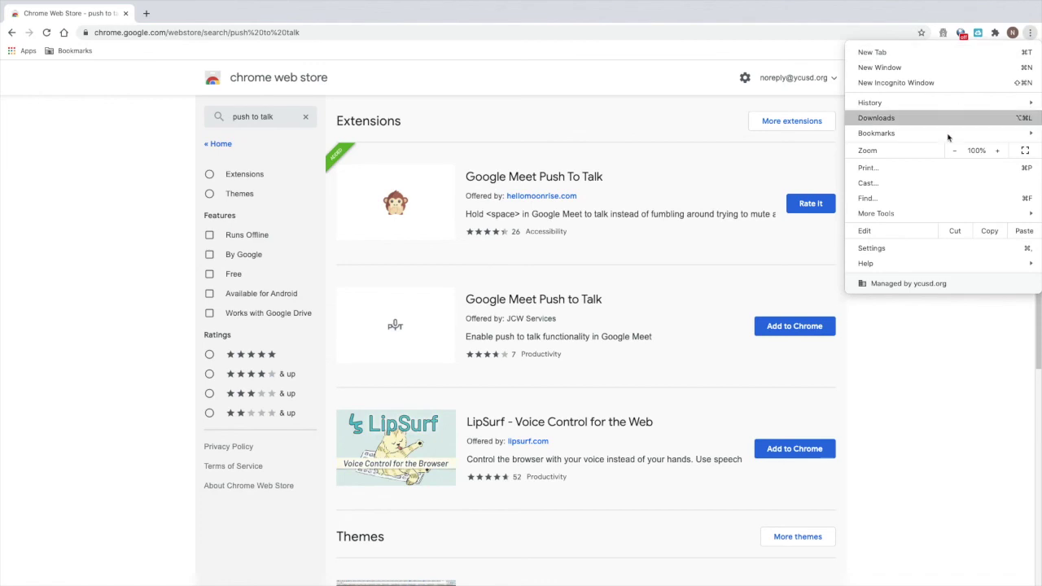
{"action": "left_click", "coordinate": [931, 252]}
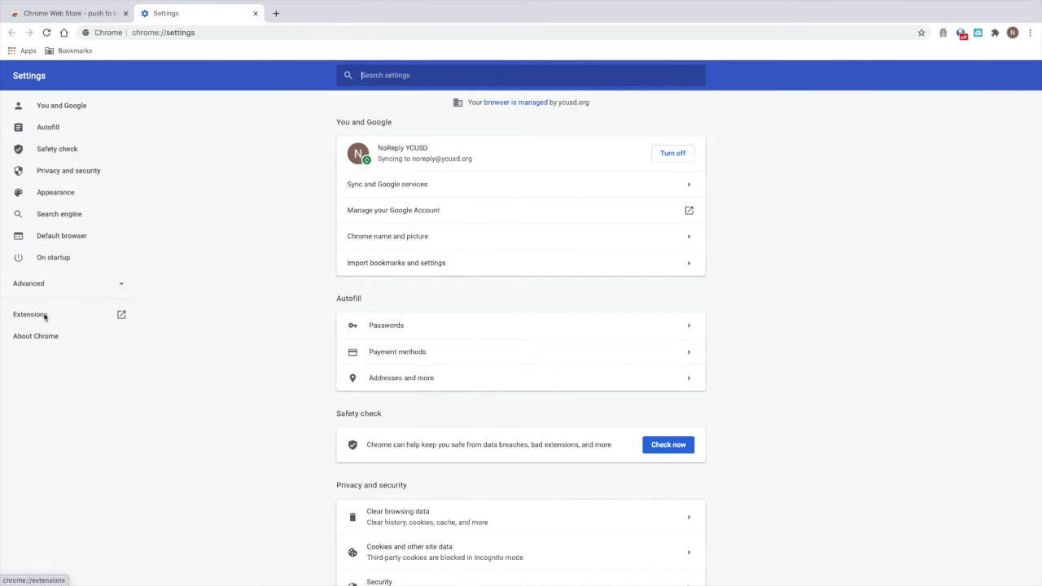
{"action": "left_click", "coordinate": [44, 315]}
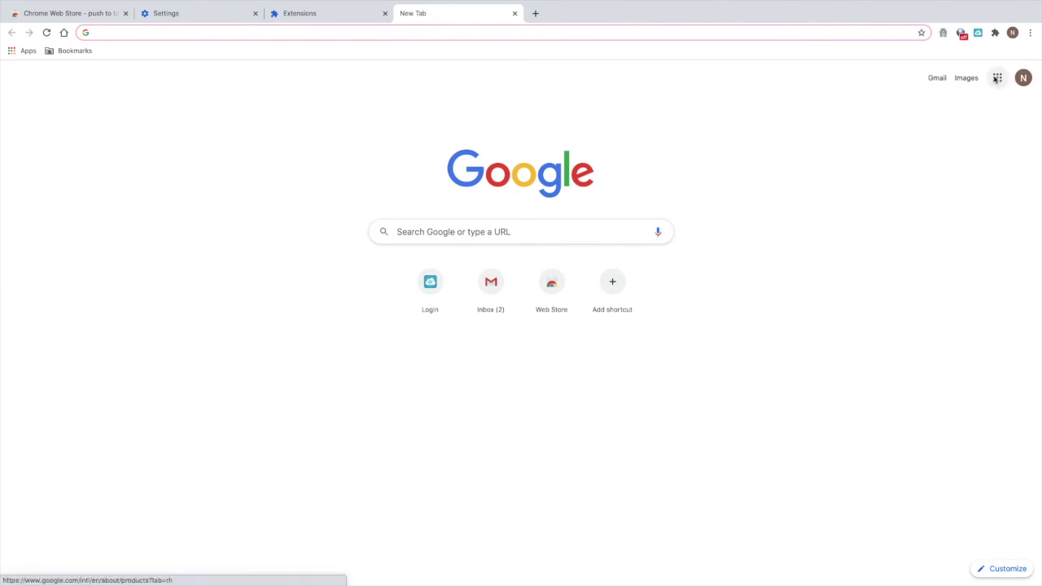
Step: Switch to Google Meet from the Google apps on a new tab, then start and join a new meeting
{"action": "left_click", "coordinate": [997, 77]}
{"action": "left_click", "coordinate": [1005, 228]}
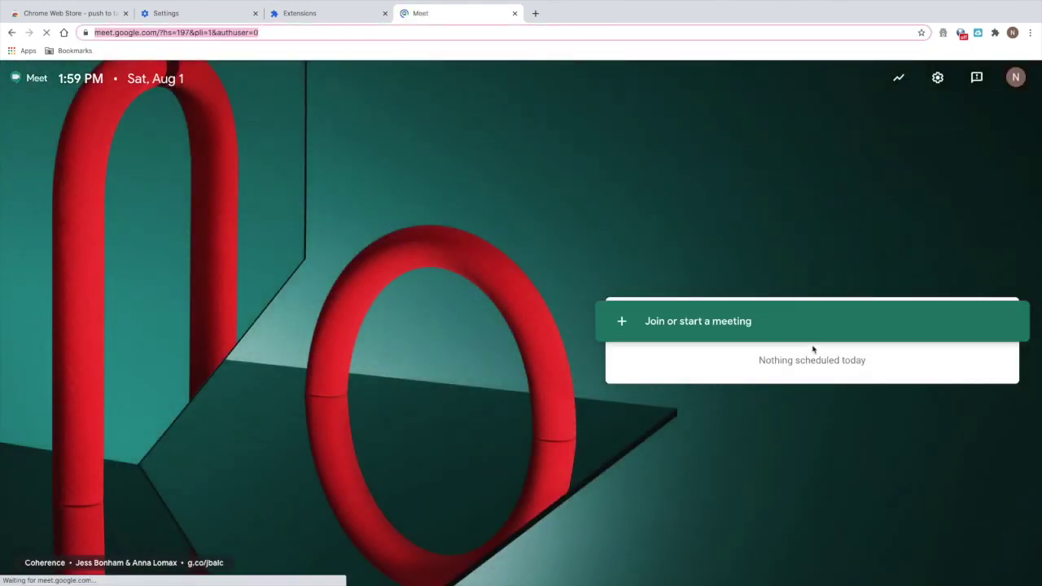
{"action": "left_click", "coordinate": [714, 325]}
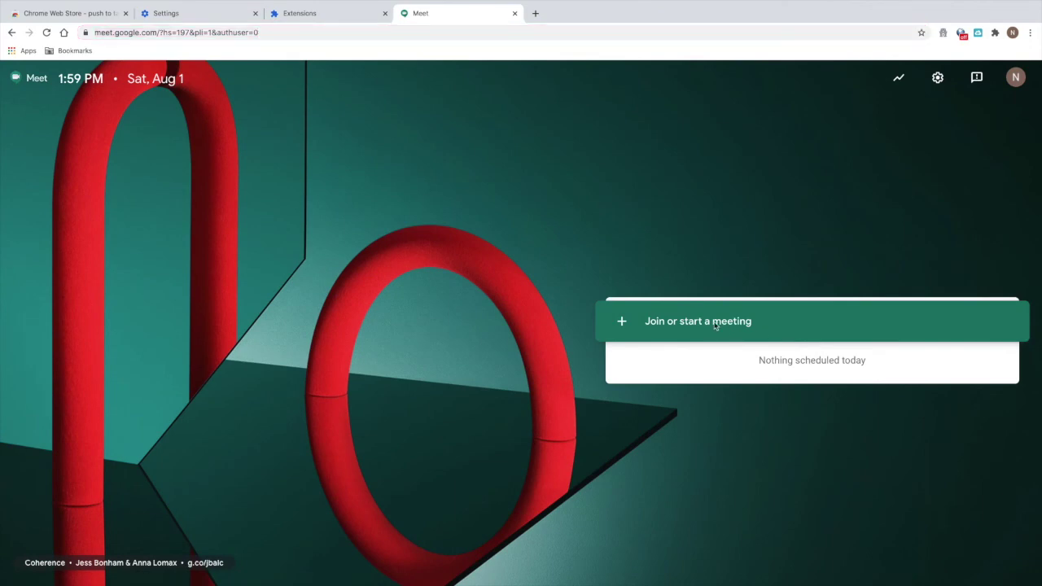
{"action": "left_click", "coordinate": [605, 387]}
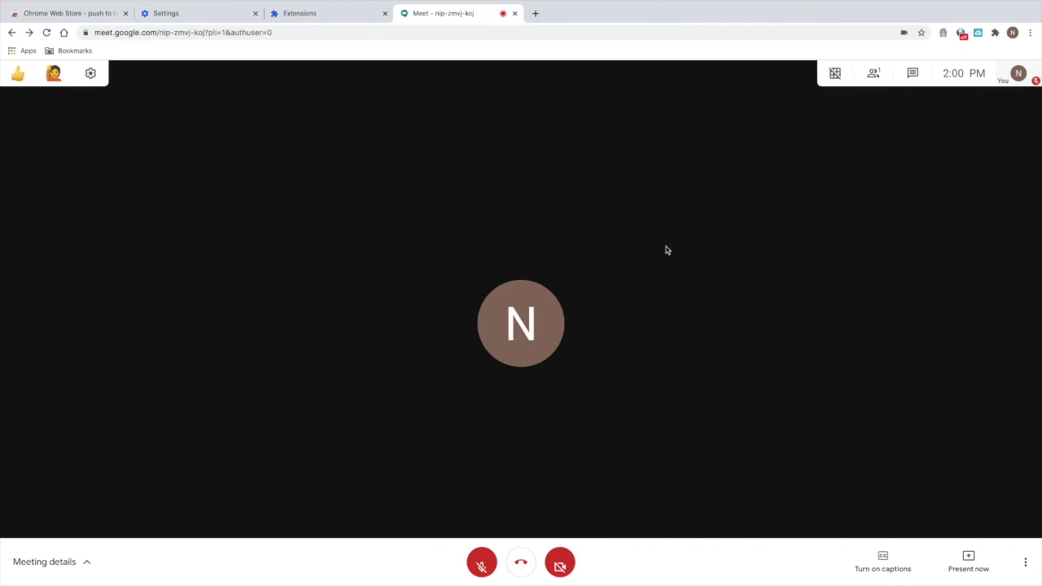
Step: Show the meeting's participants, open the attendance view and authorize Meet Attendance with the existing Google account
{"action": "mouse_move", "coordinate": [835, 73]}
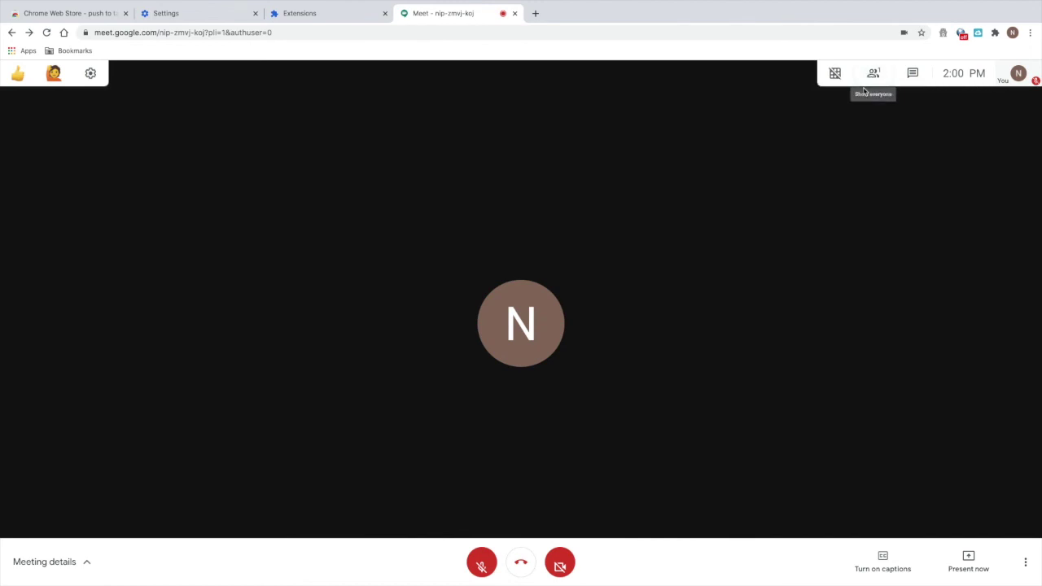
{"action": "left_click", "coordinate": [872, 75]}
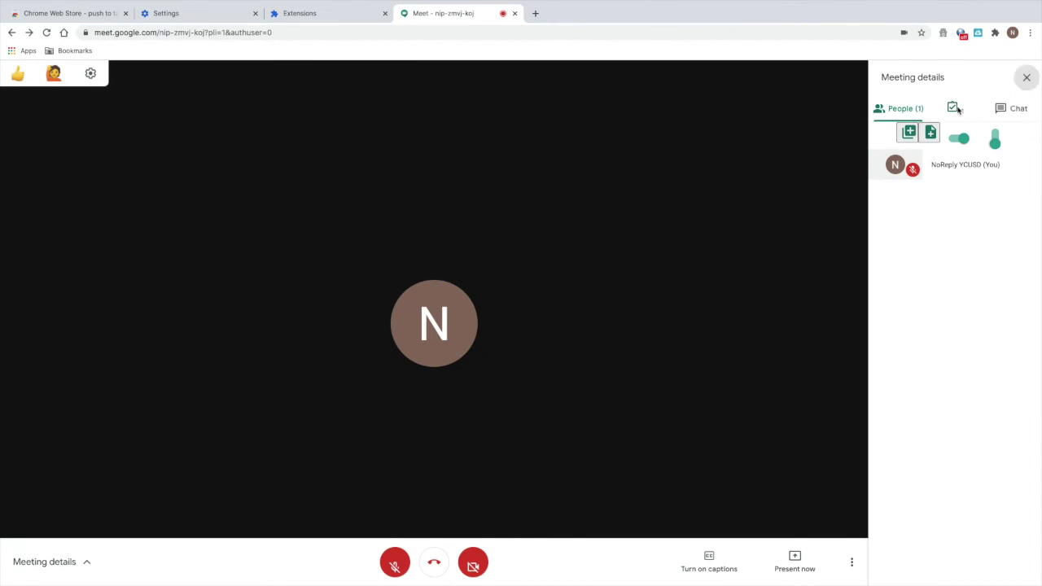
{"action": "left_click", "coordinate": [956, 109]}
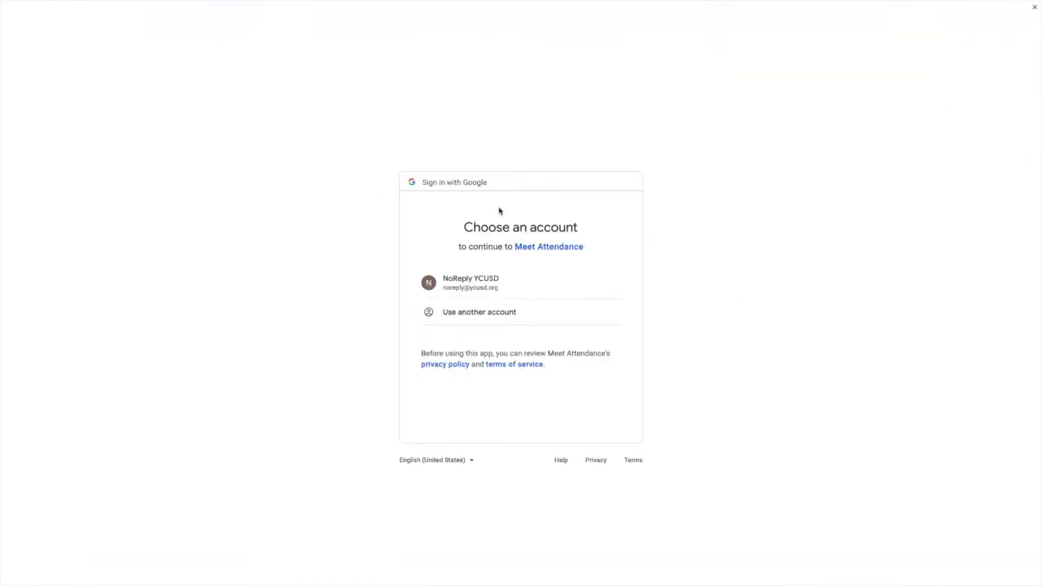
{"action": "left_click", "coordinate": [484, 277]}
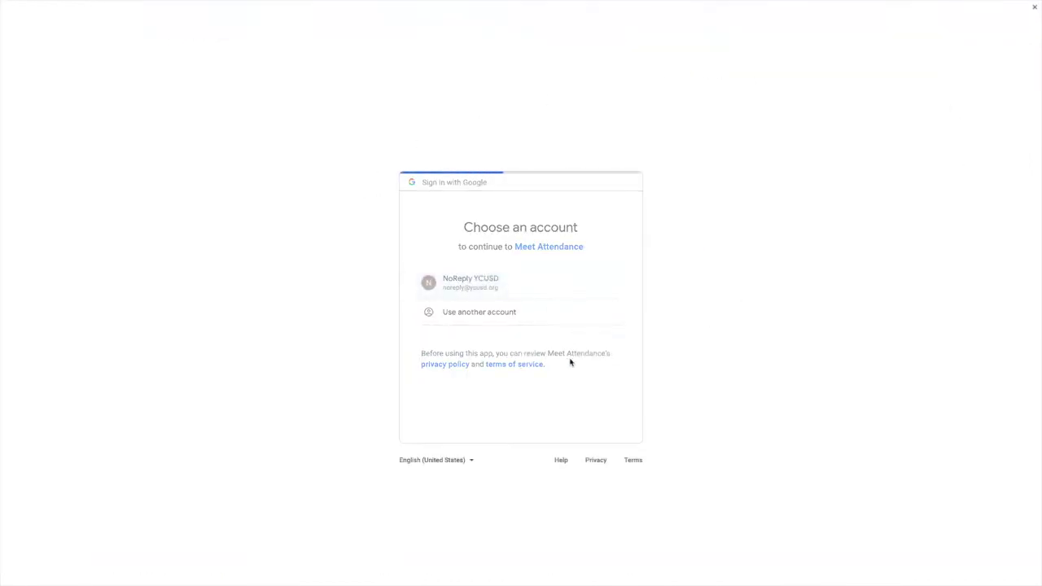
{"action": "left_click", "coordinate": [611, 434]}
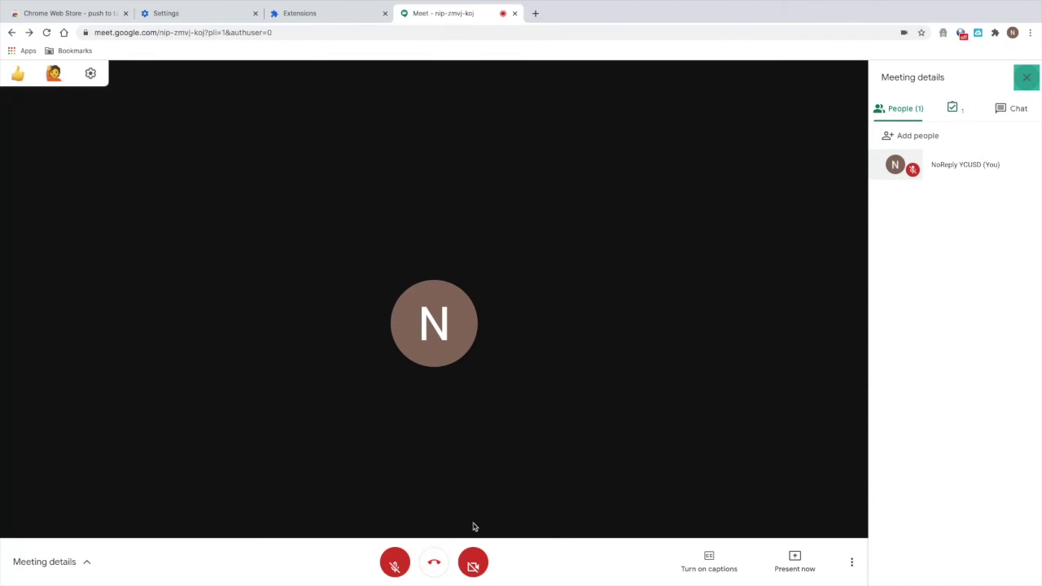
Step: Use the push-to-talk function to turn the meeting microphone on briefly and mute it again
{"action": "key", "text": "space"}
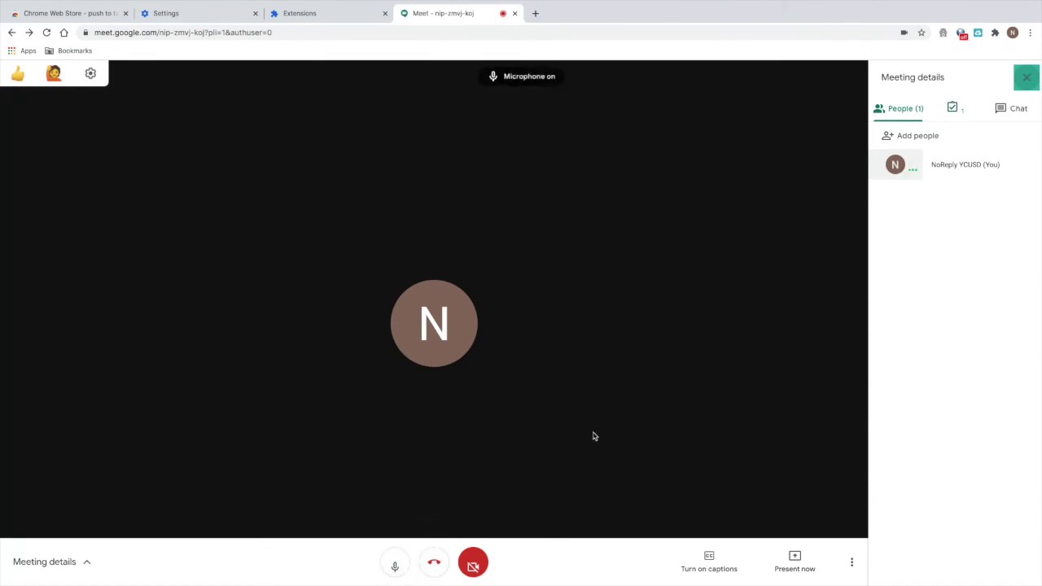
{"action": "key", "text": "space"}
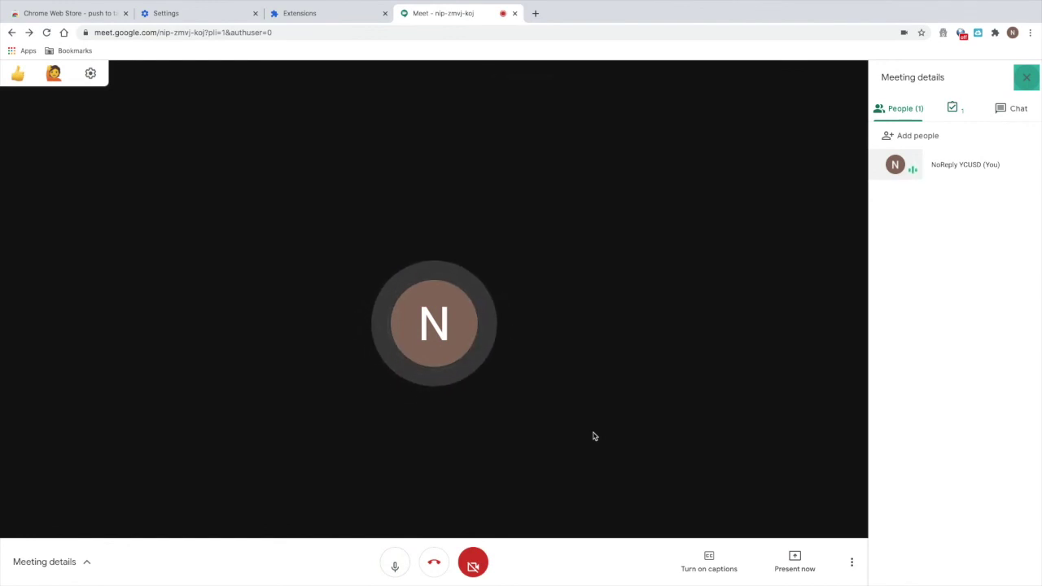
{"action": "key", "text": "space"}
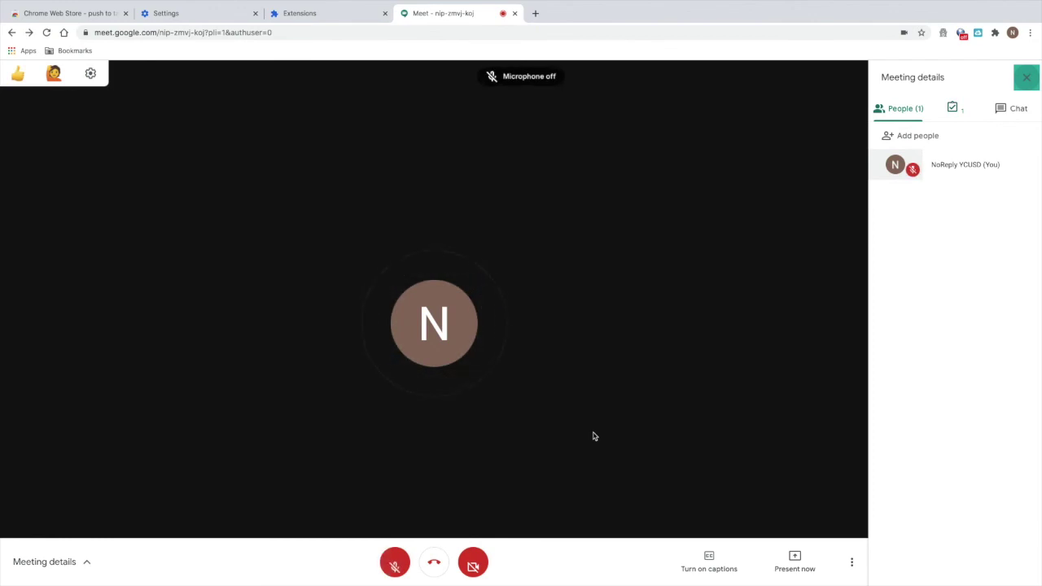